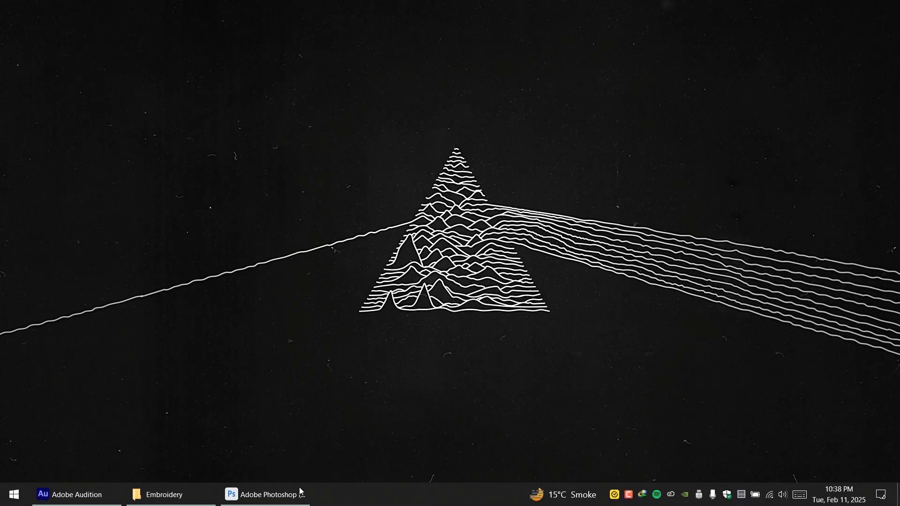
# - Open Fabric.jpg from the Embroidery folder in Photoshop as a 2000×2000 px document
pyautogui.click(290, 494)
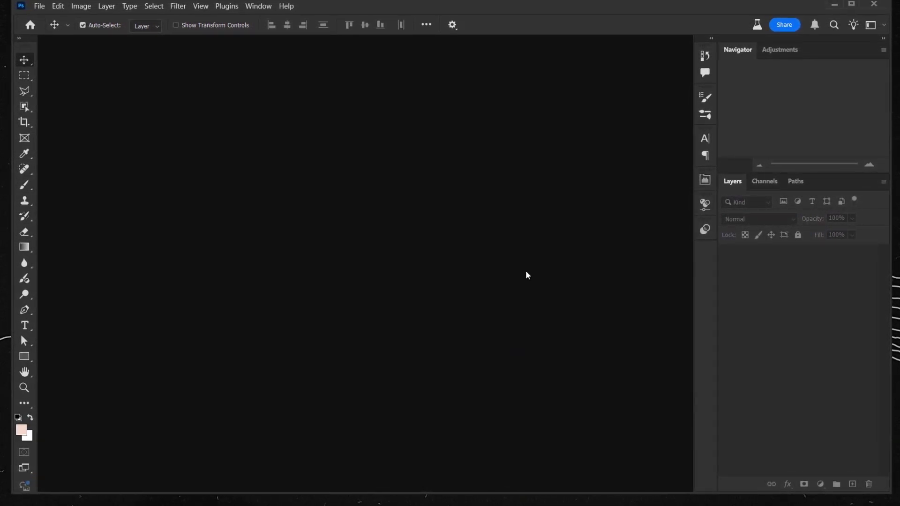
pyautogui.click(125, 502)
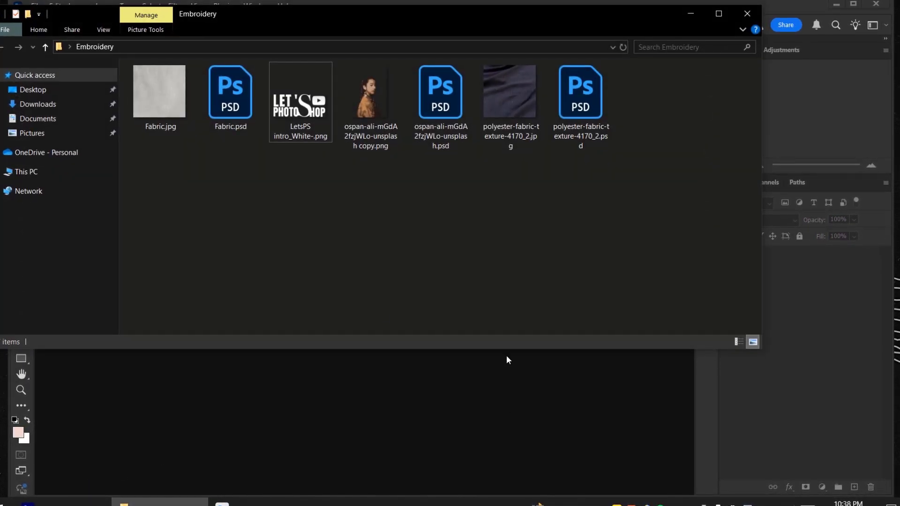
pyautogui.moveTo(159, 98); pyautogui.dragTo(485, 345)
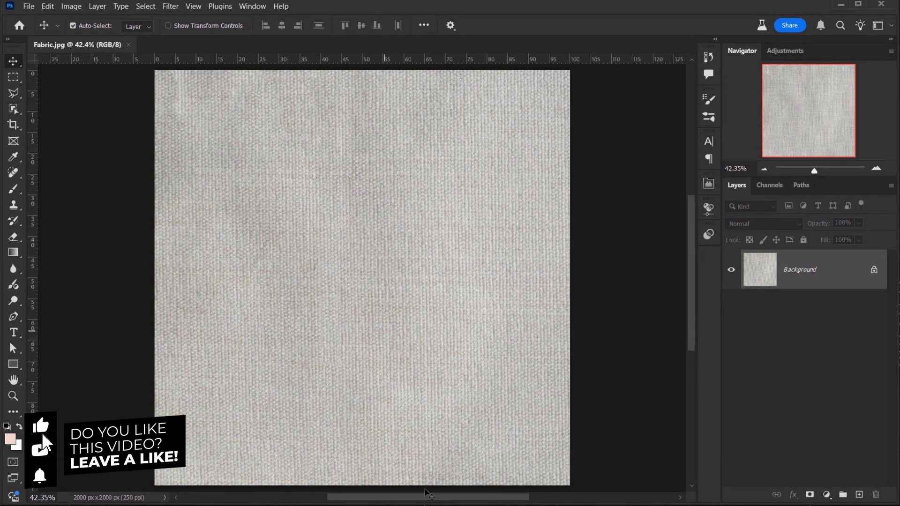
# - Place LetsPS intro_White-.png centred on the fabric as a smart object layer
pyautogui.hotkey('alt', 'Tab')
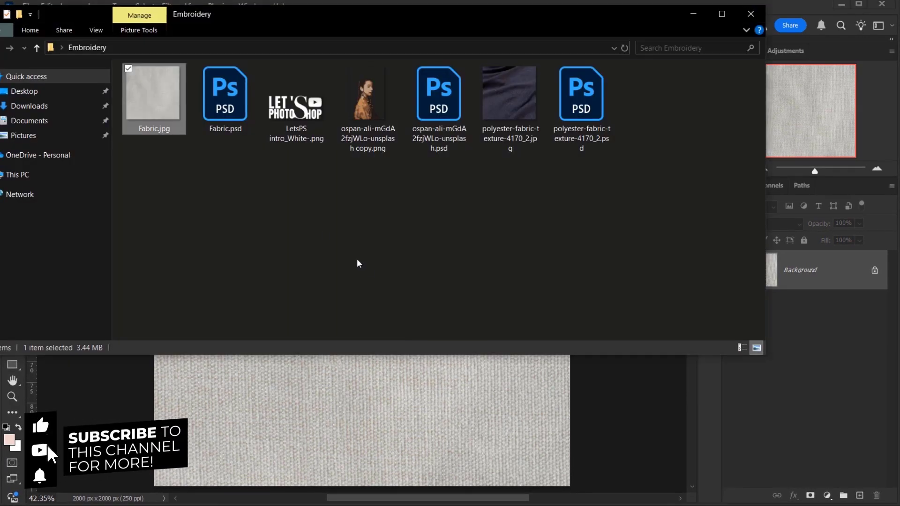
pyautogui.moveTo(296, 105); pyautogui.dragTo(425, 357)
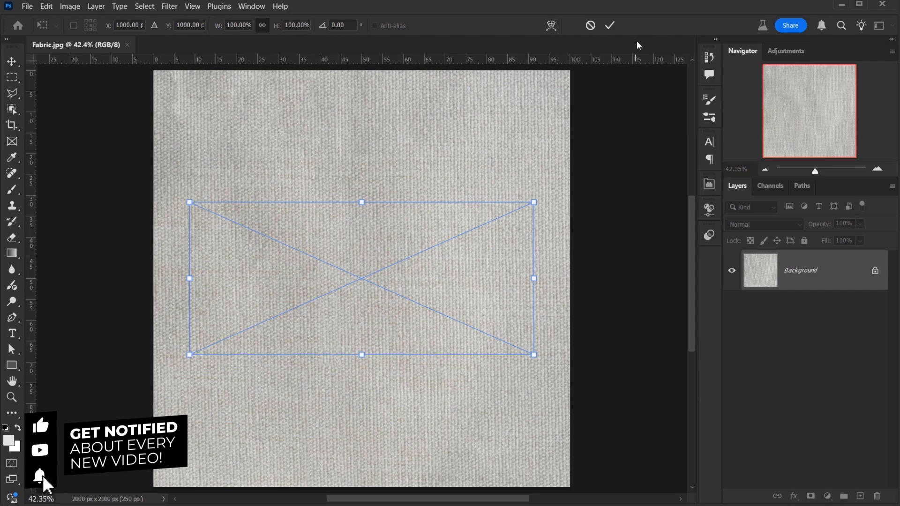
pyautogui.click(610, 25)
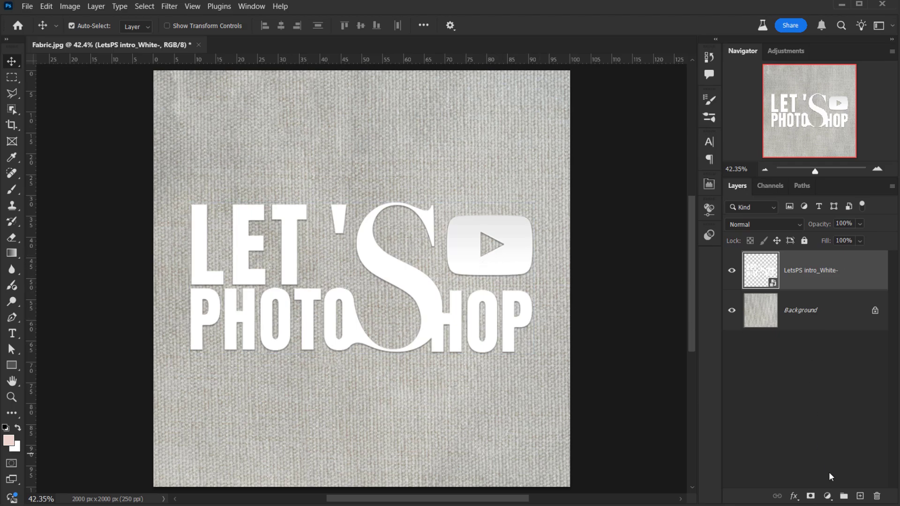
# - Add a Gradient Overlay to the logo layer, keeping the default blue-to-orange gradient
pyautogui.click(794, 496)
pyautogui.click(829, 378)
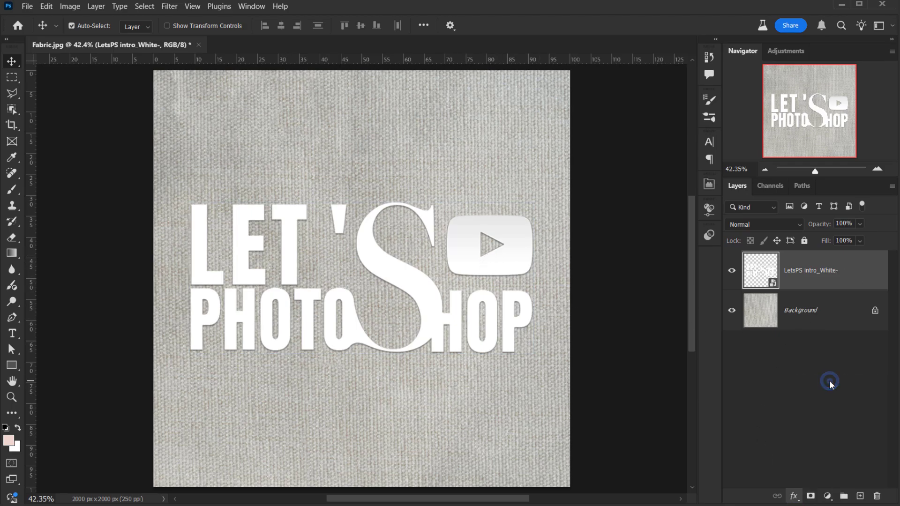
pyautogui.click(477, 296)
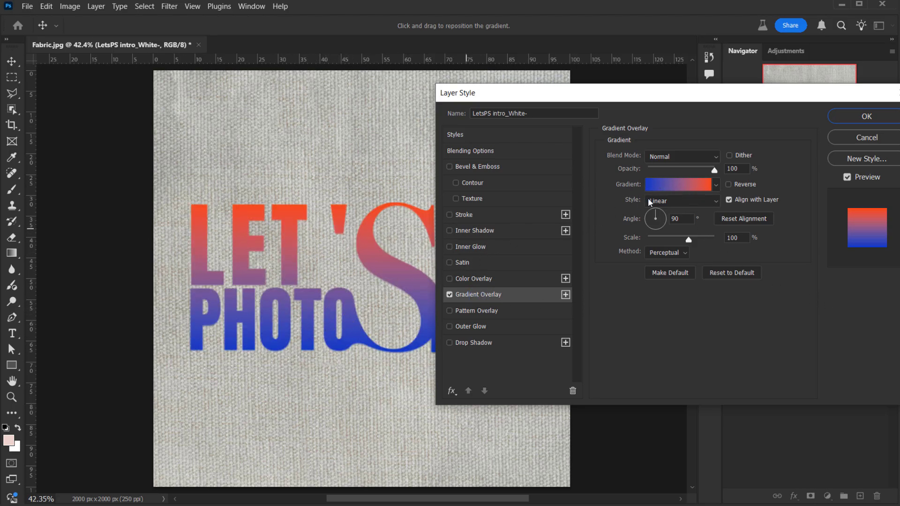
pyautogui.click(683, 187)
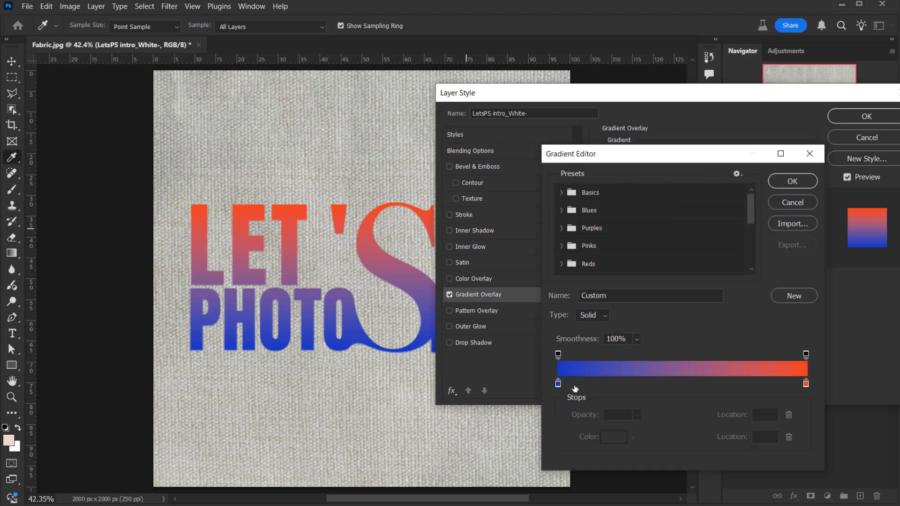
pyautogui.click(791, 183)
pyautogui.click(867, 117)
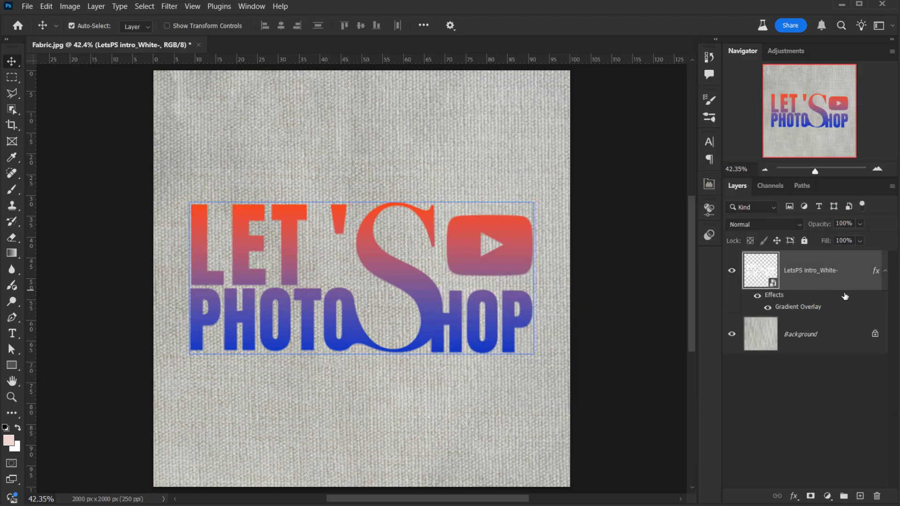
# - Open the Parametric Filters gallery from the Filter menu and start a filter search
pyautogui.click(170, 6)
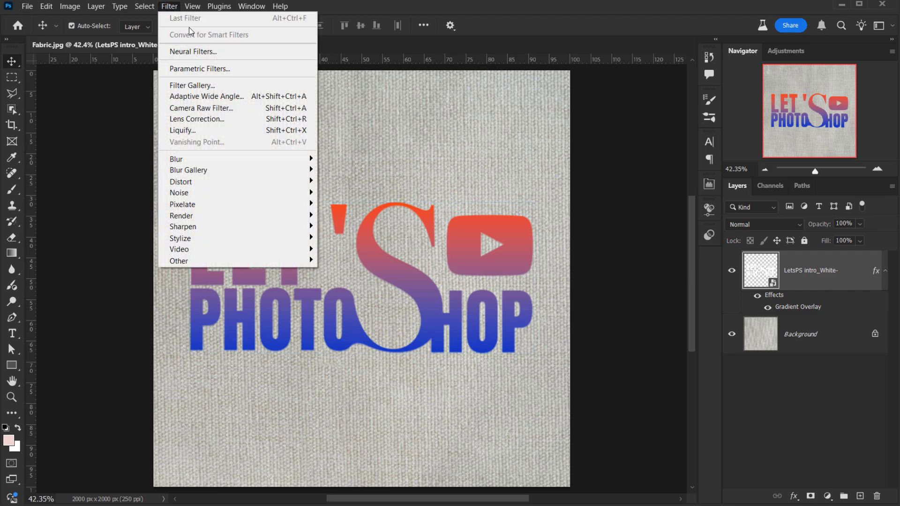
pyautogui.click(202, 69)
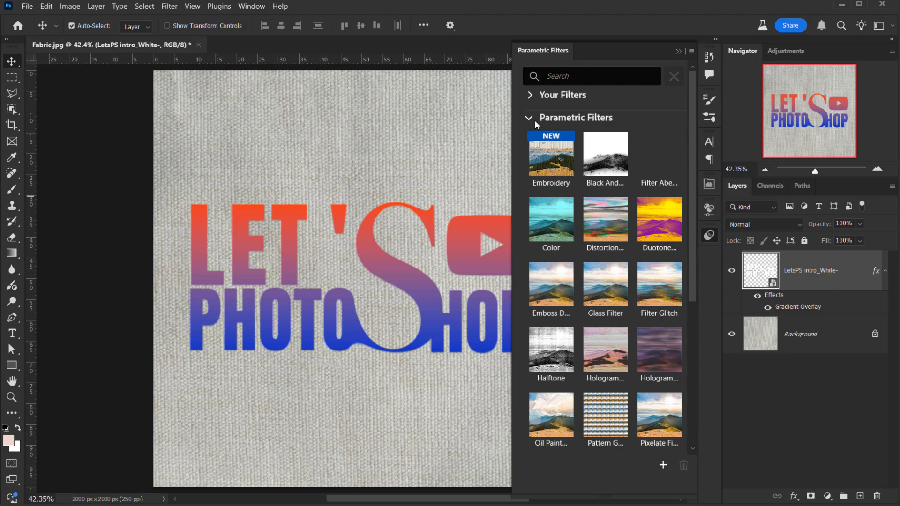
pyautogui.click(561, 76)
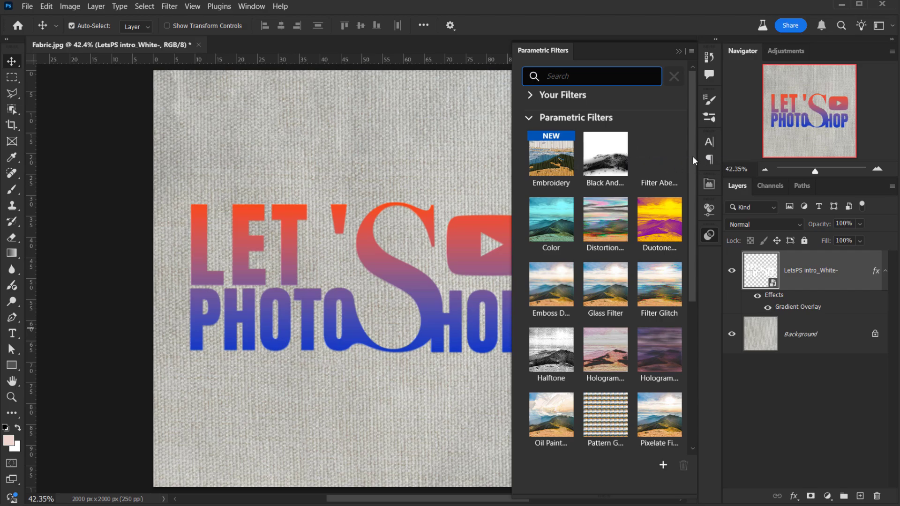
# - Apply the Embroidery parametric filter at Ultra resolution and zoom in to inspect the stitching
pyautogui.click(559, 164)
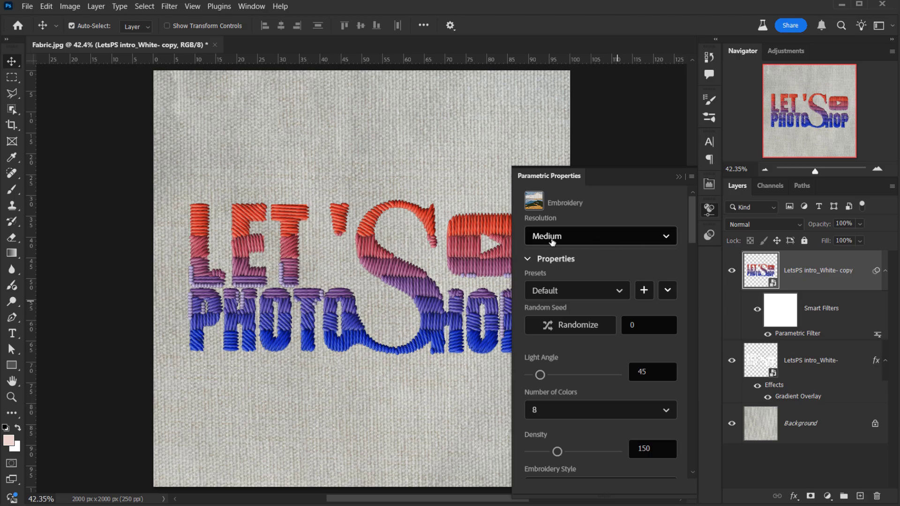
pyautogui.click(598, 239)
pyautogui.click(558, 316)
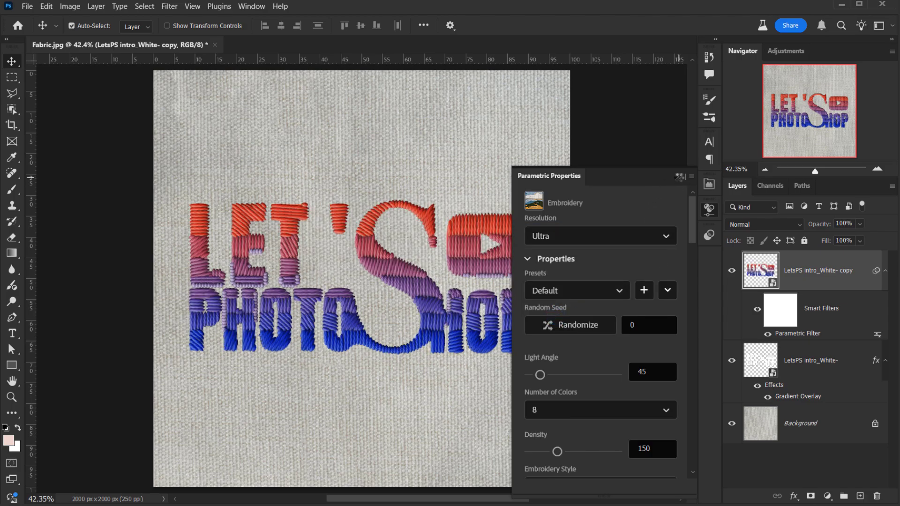
pyautogui.click(679, 177)
pyautogui.scroll(6, 472, 299)
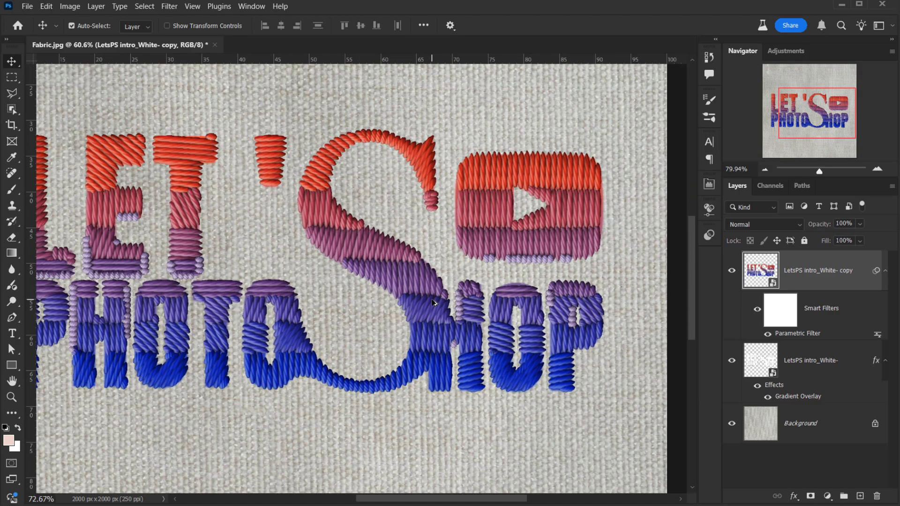
pyautogui.scroll(-5, 477, 236)
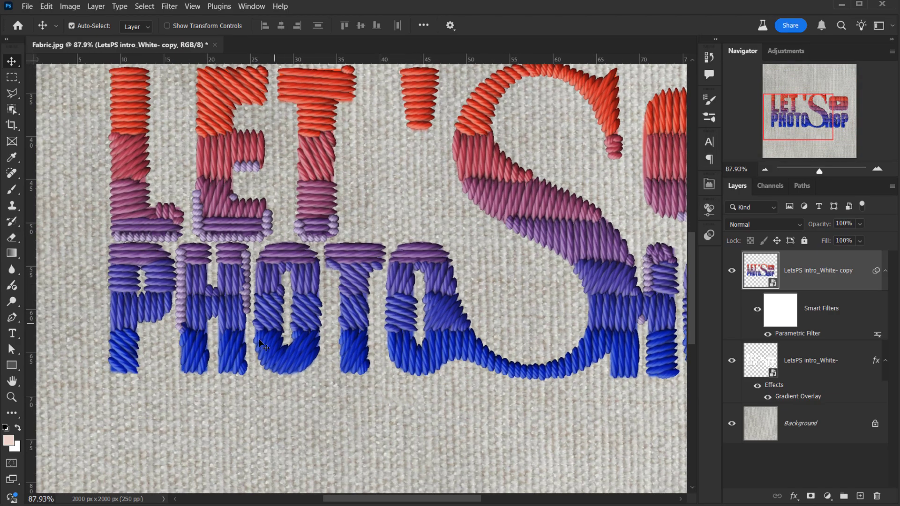
pyautogui.scroll(1, 385, 258)
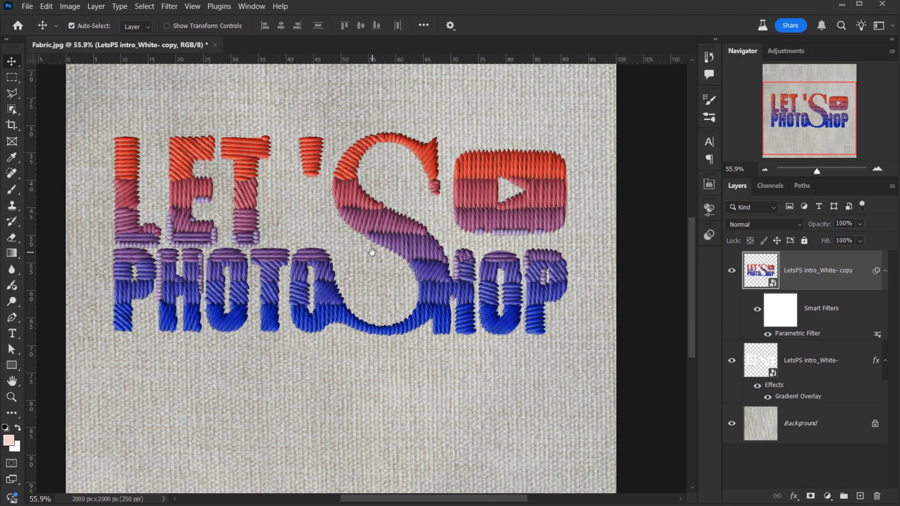
pyautogui.scroll(-1, 375, 268)
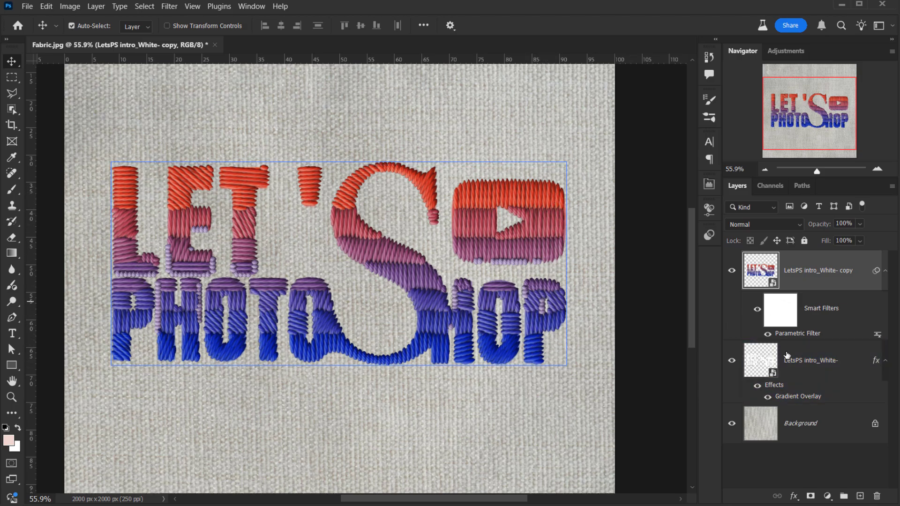
# - Reopen the Embroidery filter properties and enlarge the panel to show more thread options
pyautogui.doubleClick(801, 335)
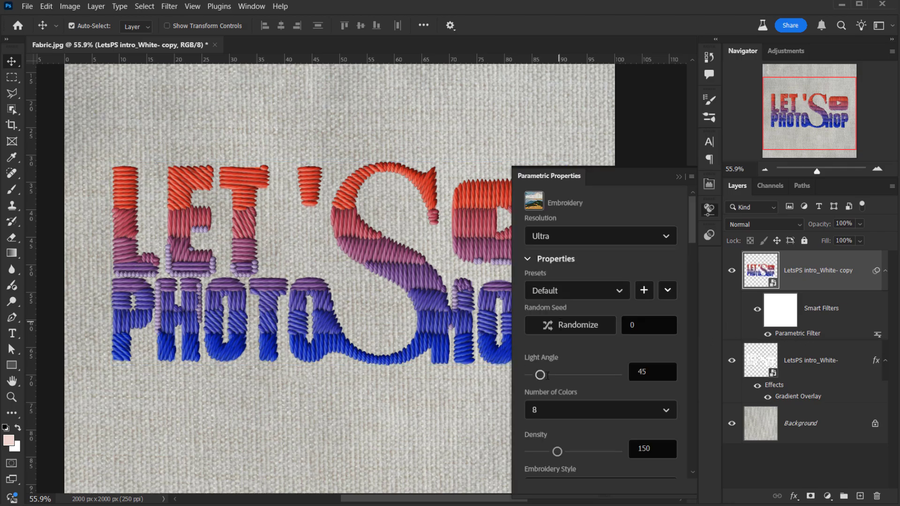
pyautogui.scroll(-5, 593, 355)
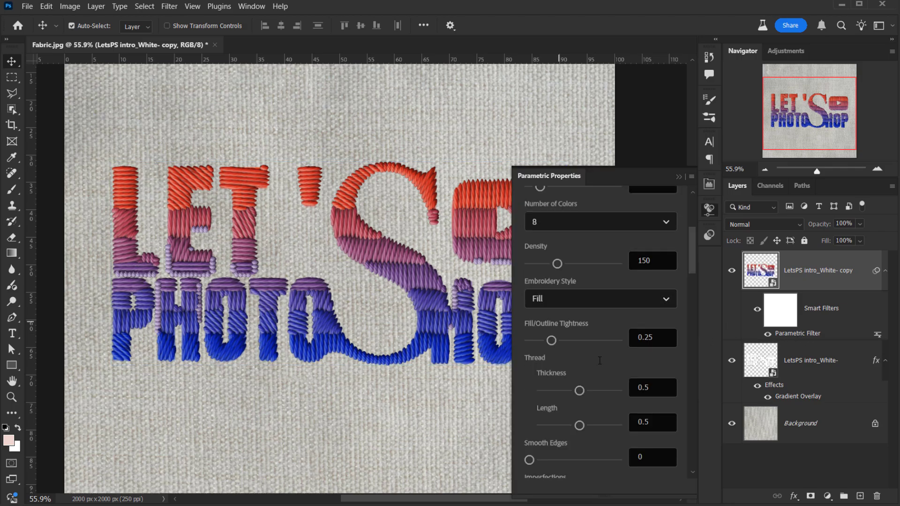
pyautogui.scroll(-2, 600, 338)
pyautogui.scroll(3, 617, 297)
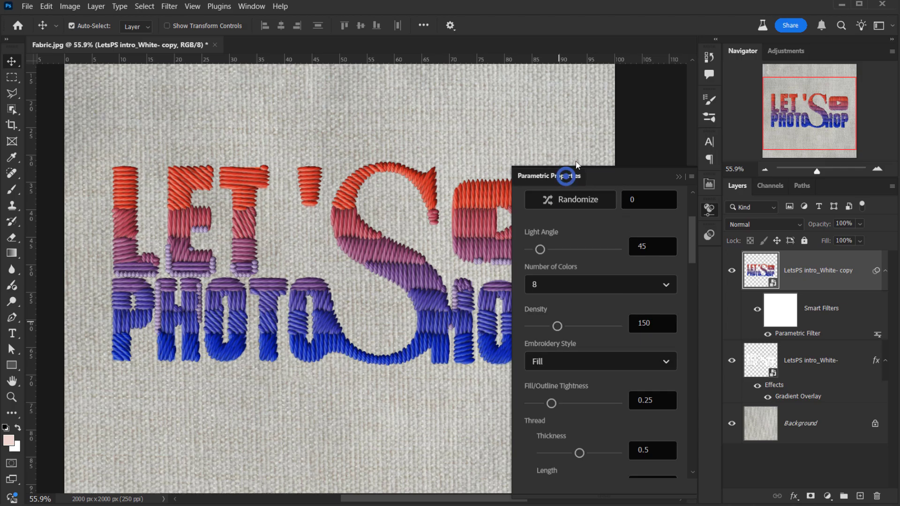
pyautogui.moveTo(566, 176); pyautogui.dragTo(580, 54)
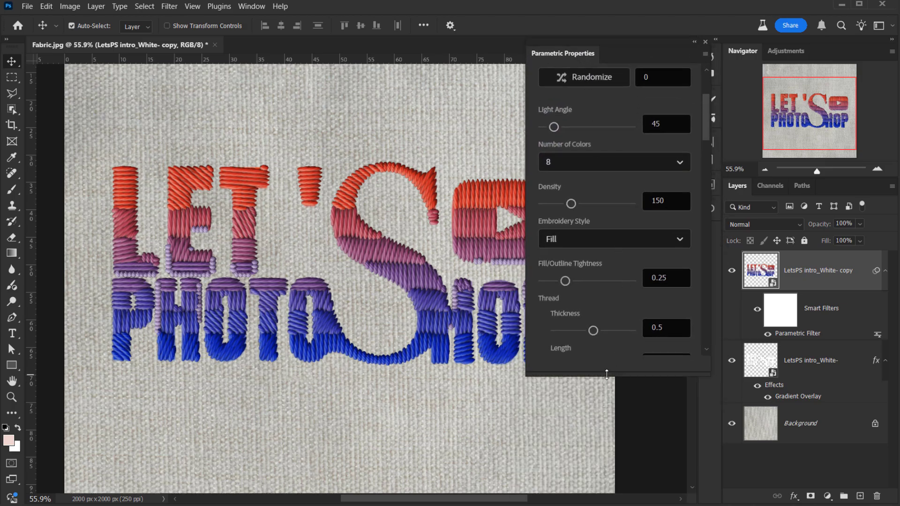
pyautogui.moveTo(604, 372); pyautogui.dragTo(599, 479)
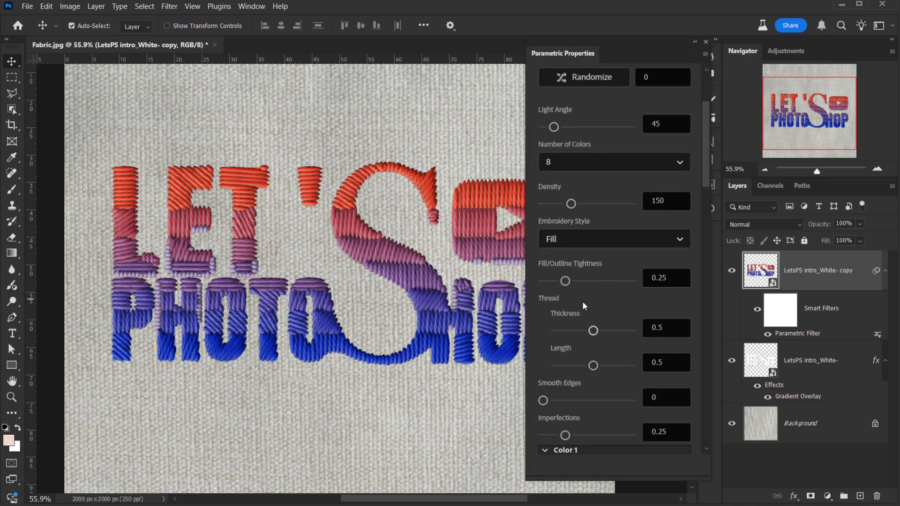
pyautogui.scroll(-3, 583, 300)
pyautogui.scroll(-2, 586, 300)
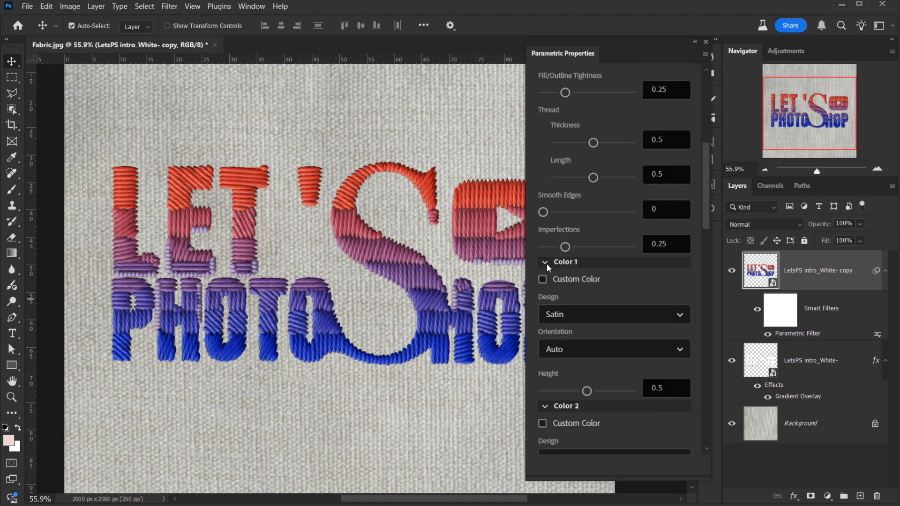
# - Collapse the Color 1 through Color 8 sections of the embroidery properties
pyautogui.click(545, 262)
pyautogui.click(545, 275)
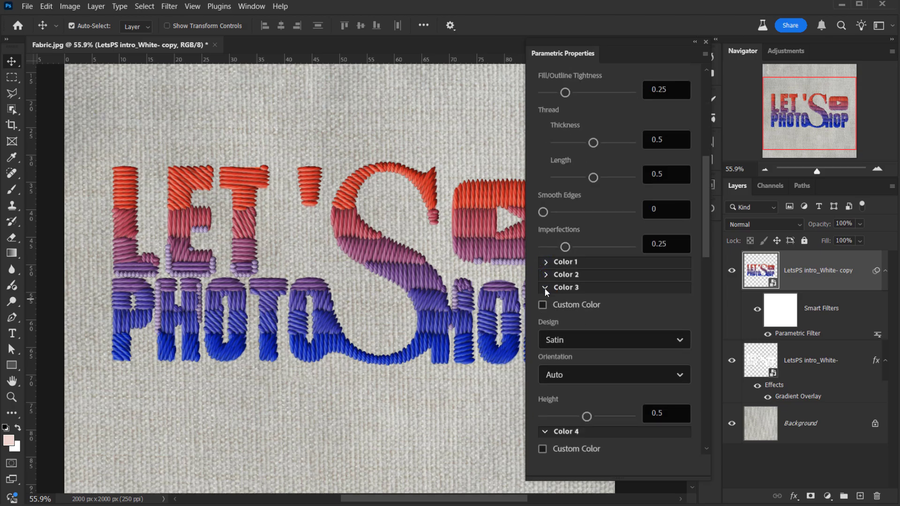
pyautogui.click(545, 287)
pyautogui.click(543, 300)
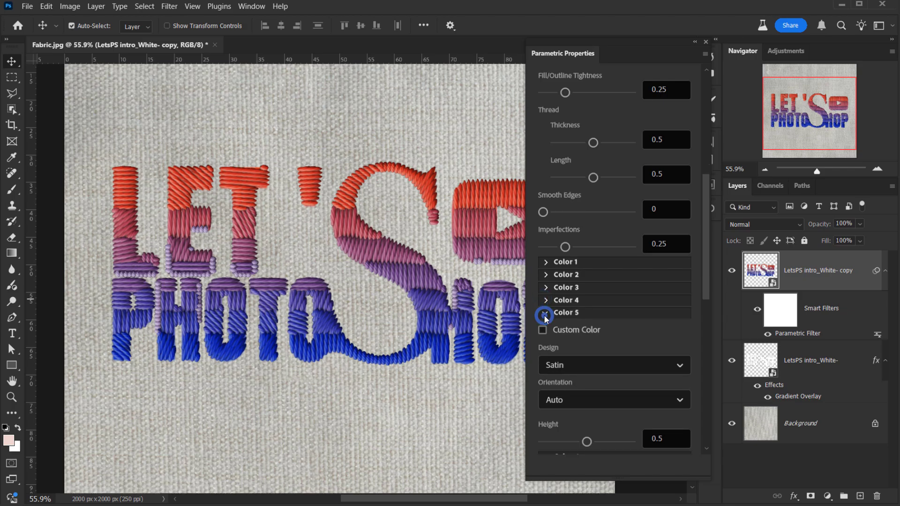
pyautogui.click(545, 313)
pyautogui.click(543, 327)
pyautogui.click(543, 338)
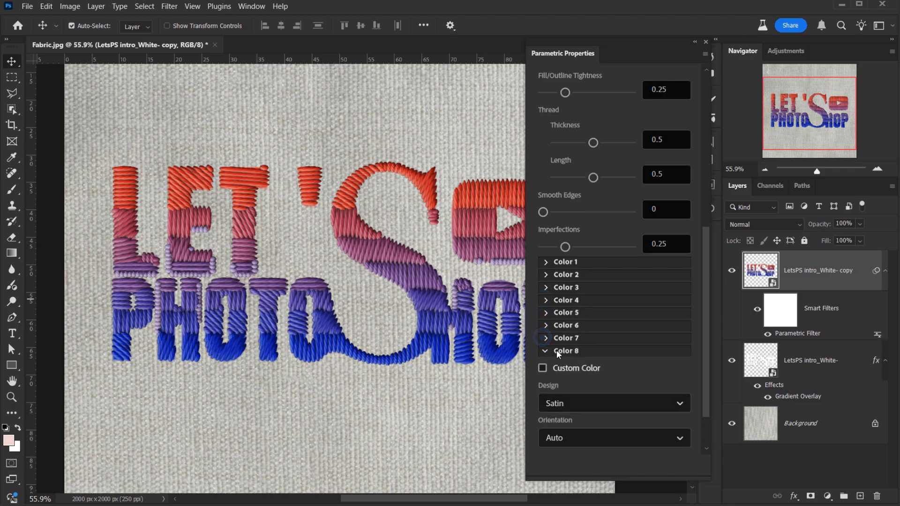
pyautogui.click(547, 350)
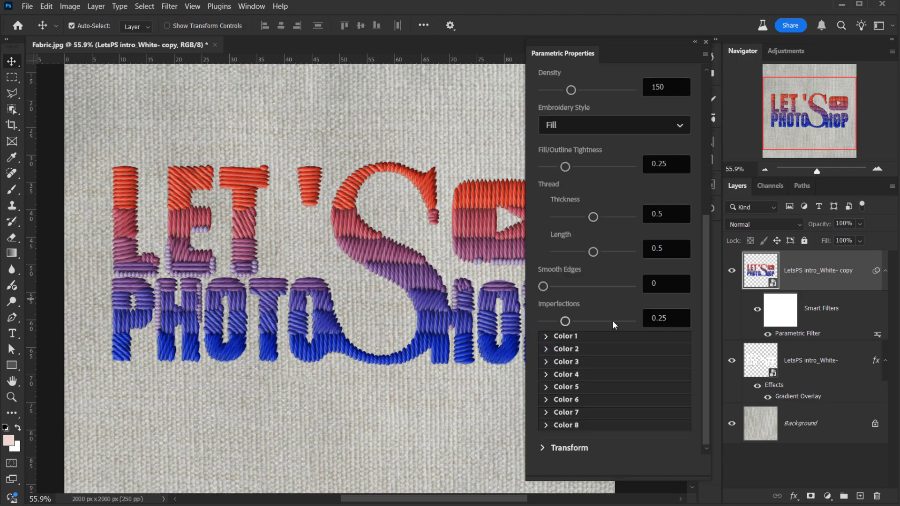
pyautogui.scroll(3, 612, 319)
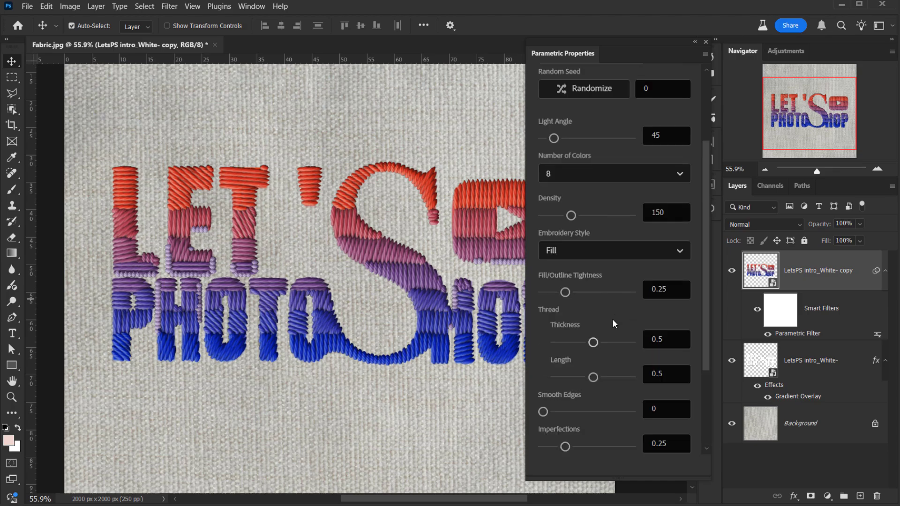
# - Reduce the embroidery's Number of Colors from 8 to 2
pyautogui.click(575, 171)
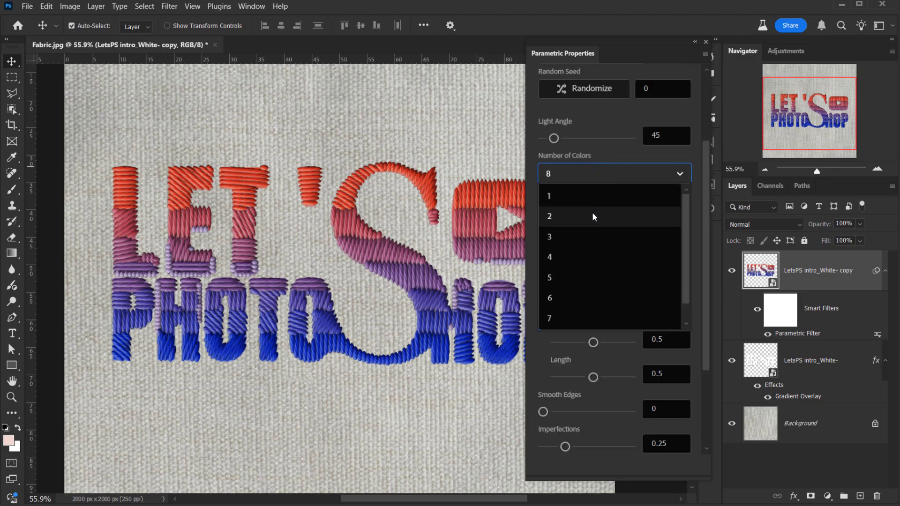
pyautogui.scroll(-1, 566, 252)
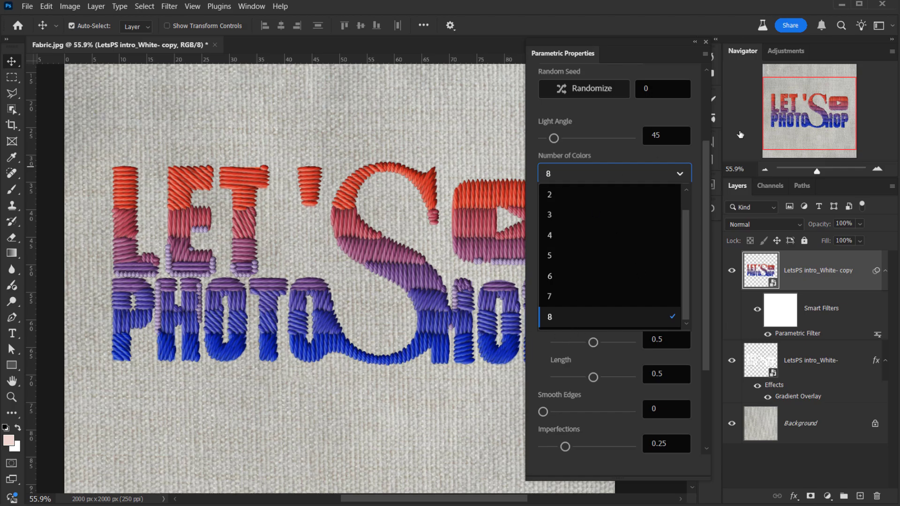
pyautogui.click(672, 167)
pyautogui.scroll(-3, 647, 355)
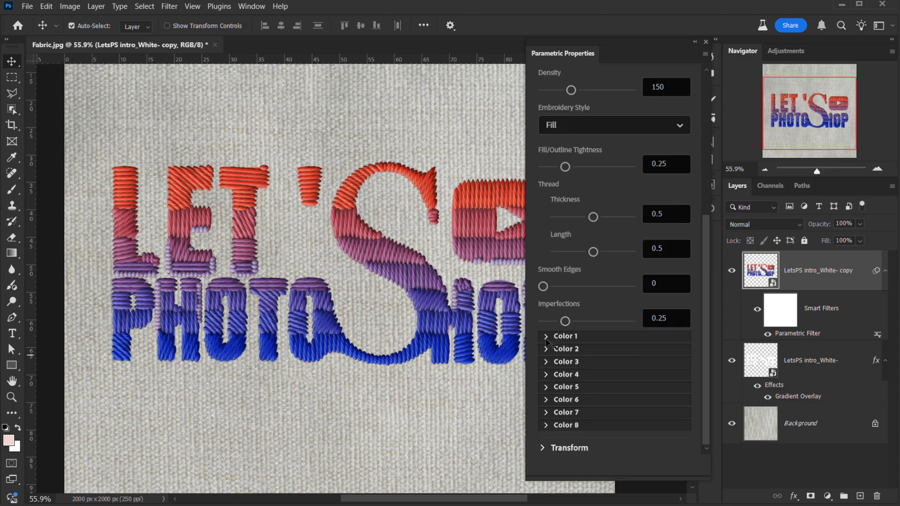
pyautogui.click(546, 336)
pyautogui.scroll(-3, 654, 361)
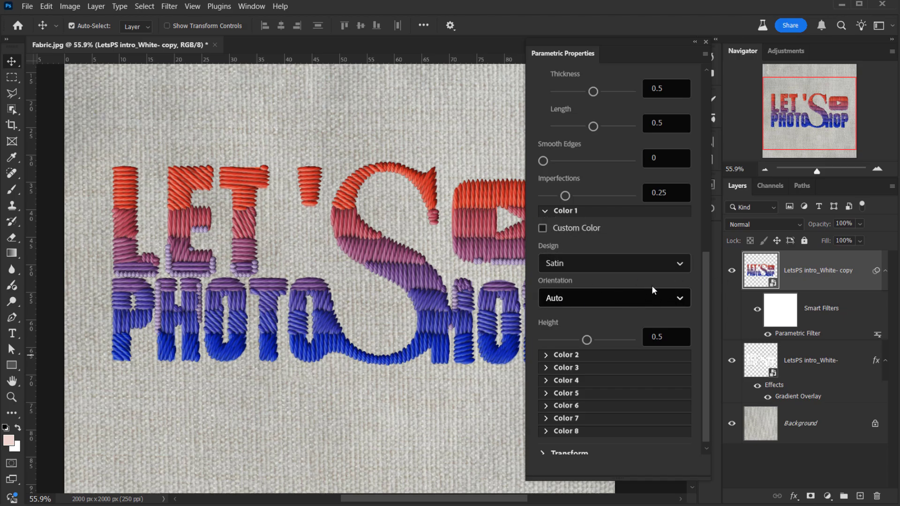
pyautogui.click(545, 210)
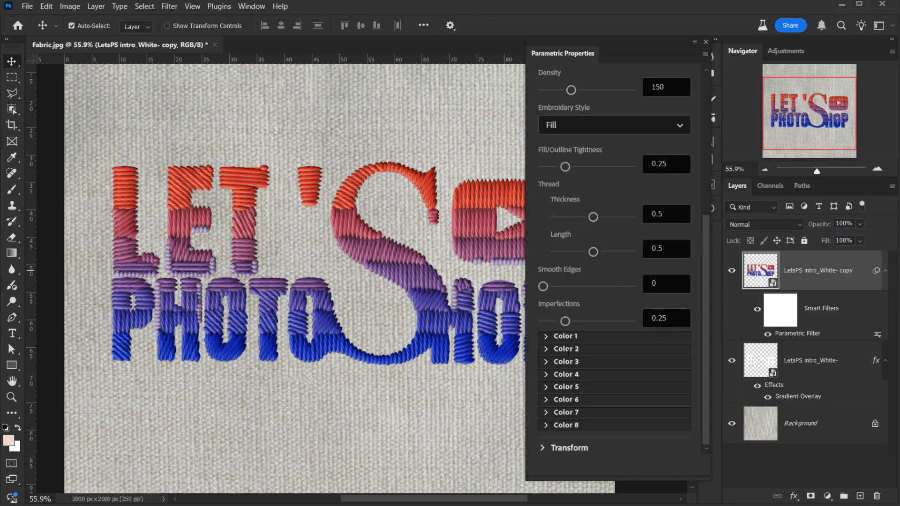
pyautogui.scroll(5, 607, 390)
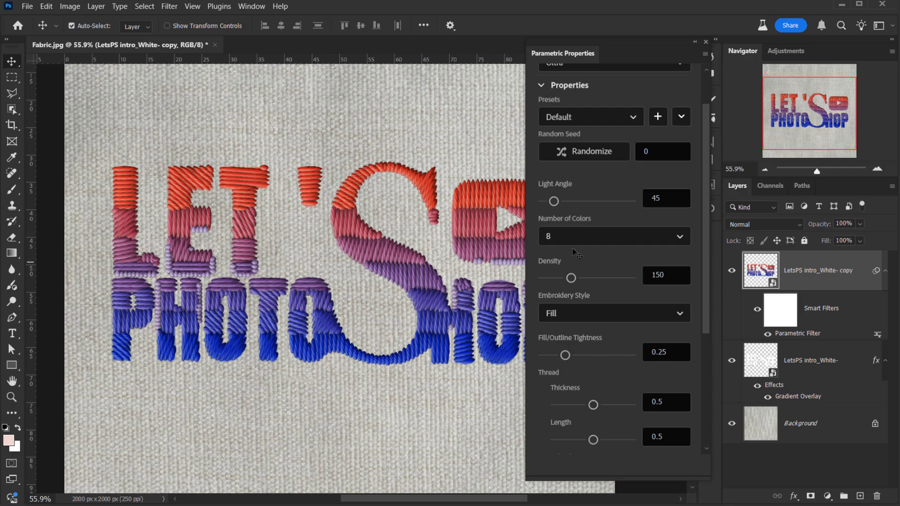
pyautogui.click(585, 238)
pyautogui.click(570, 262)
pyautogui.scroll(-5, 626, 329)
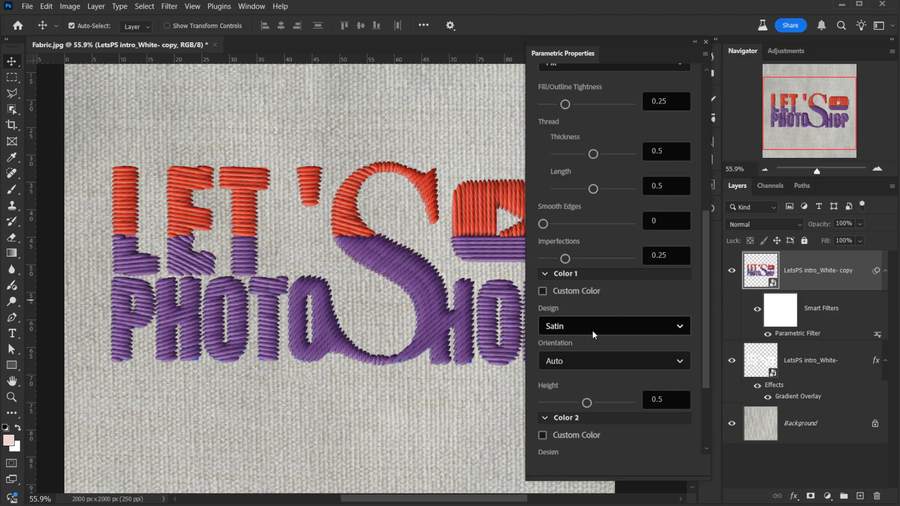
# - Change the stitch Design for both Color 1 and Color 2 from Satin to Twill
pyautogui.scroll(-2, 615, 370)
pyautogui.scroll(1, 595, 320)
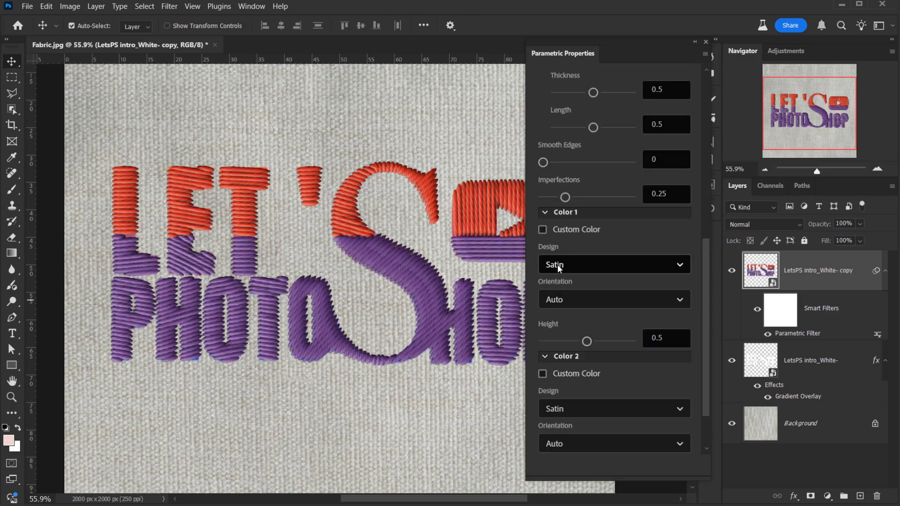
pyautogui.click(559, 265)
pyautogui.click(580, 313)
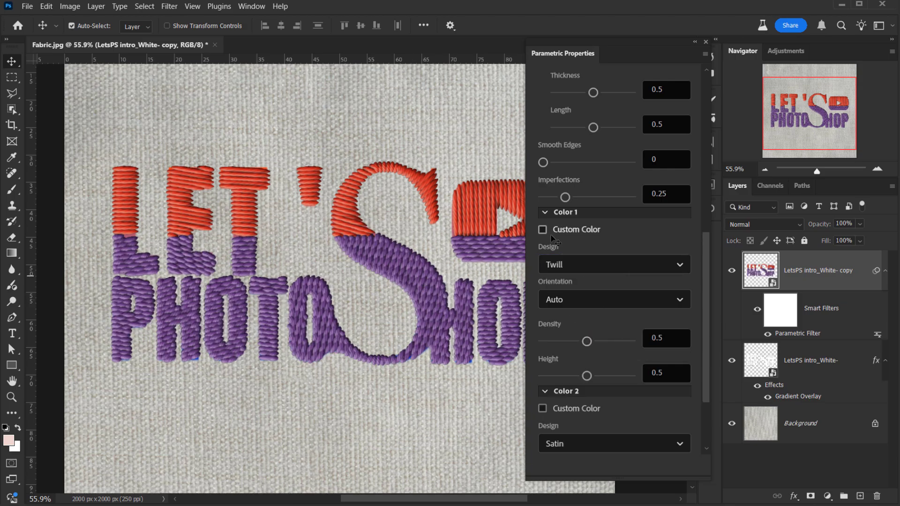
pyautogui.scroll(-1, 592, 377)
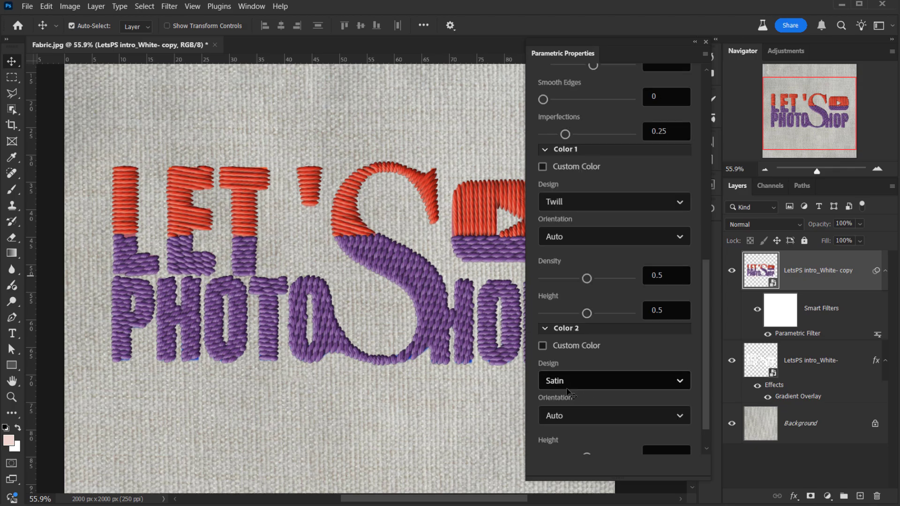
pyautogui.click(609, 380)
pyautogui.click(587, 421)
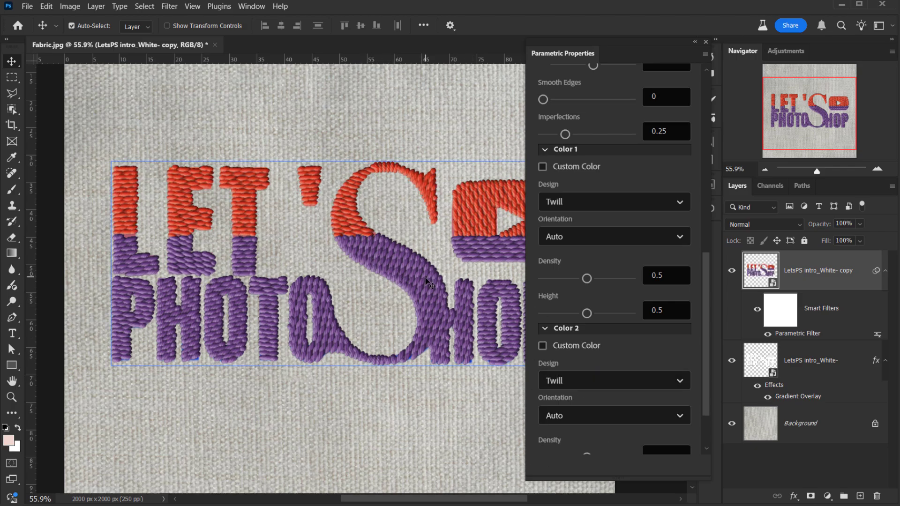
pyautogui.scroll(3, 642, 375)
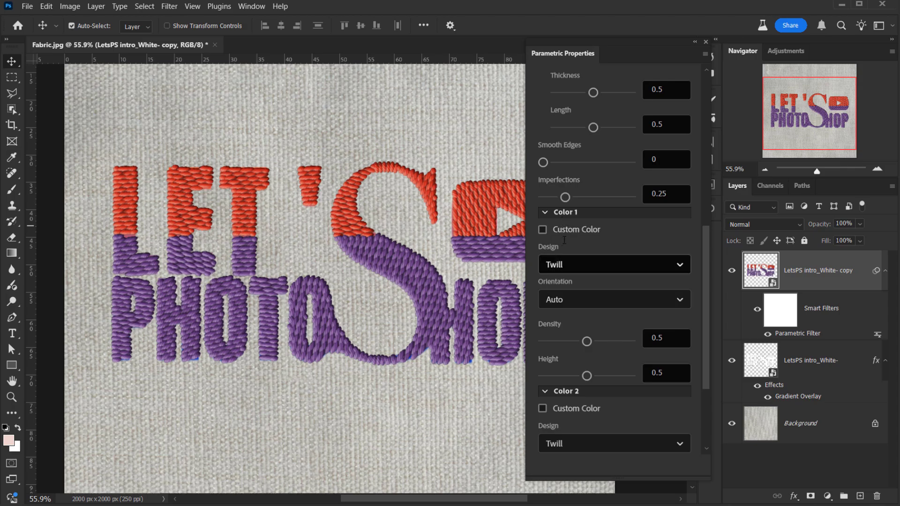
pyautogui.click(582, 305)
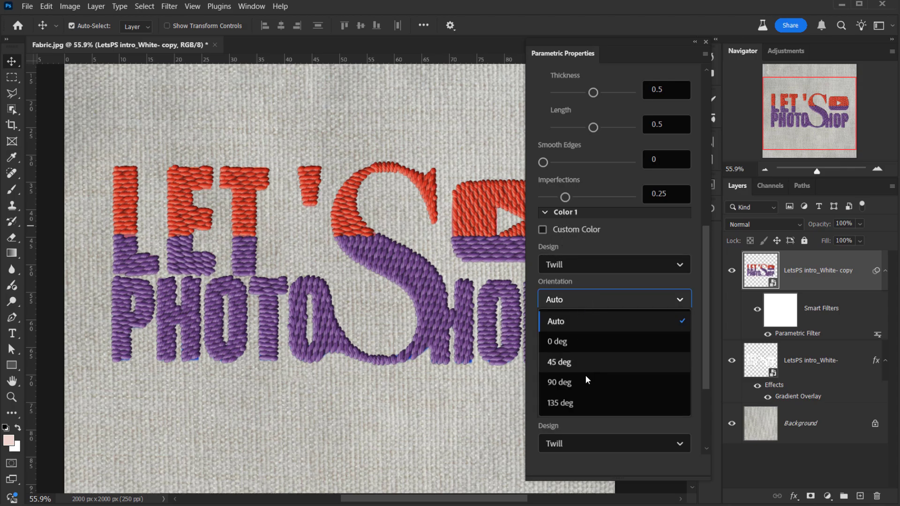
pyautogui.click(584, 379)
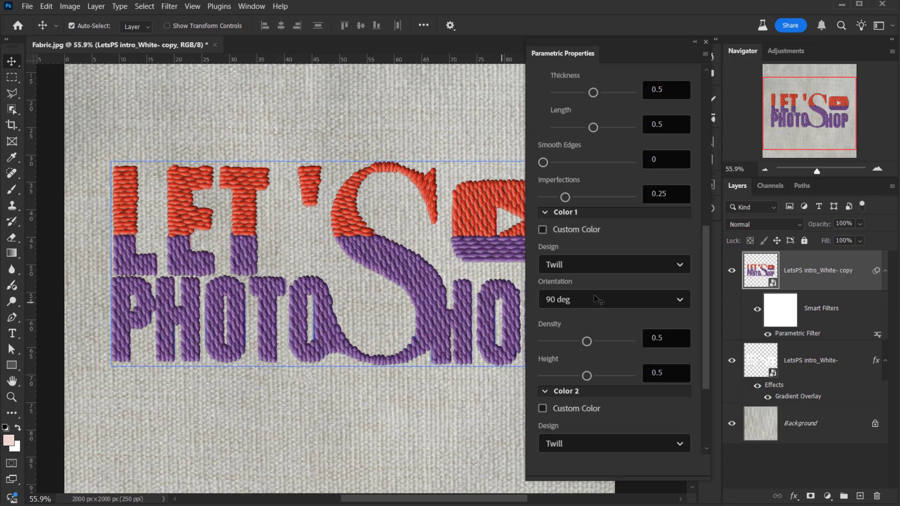
pyautogui.scroll(3, 644, 299)
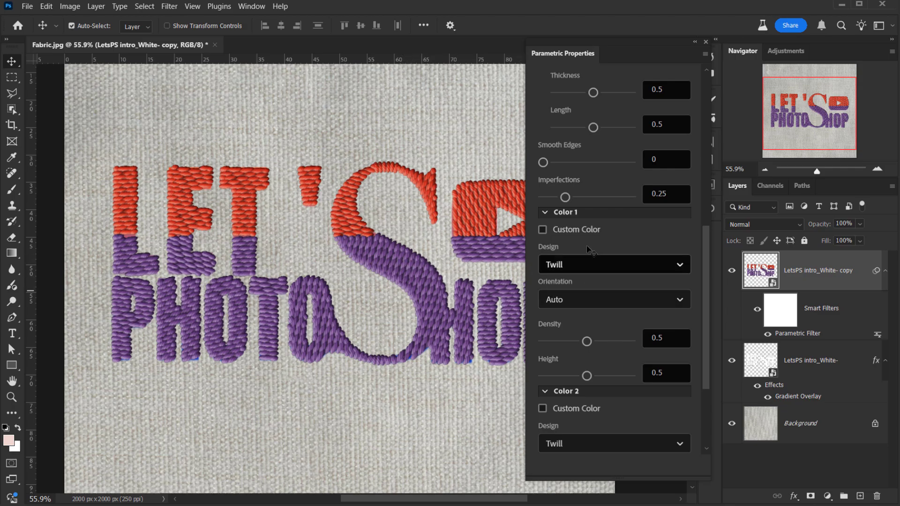
# - Give Color 1 a custom navy thread colour, #344778, replacing the gray
pyautogui.scroll(3, 579, 237)
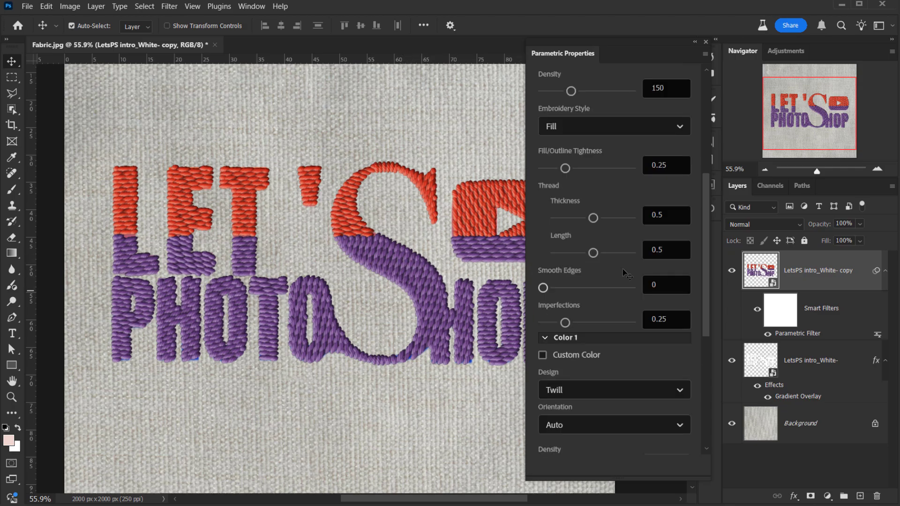
pyautogui.scroll(-2, 582, 337)
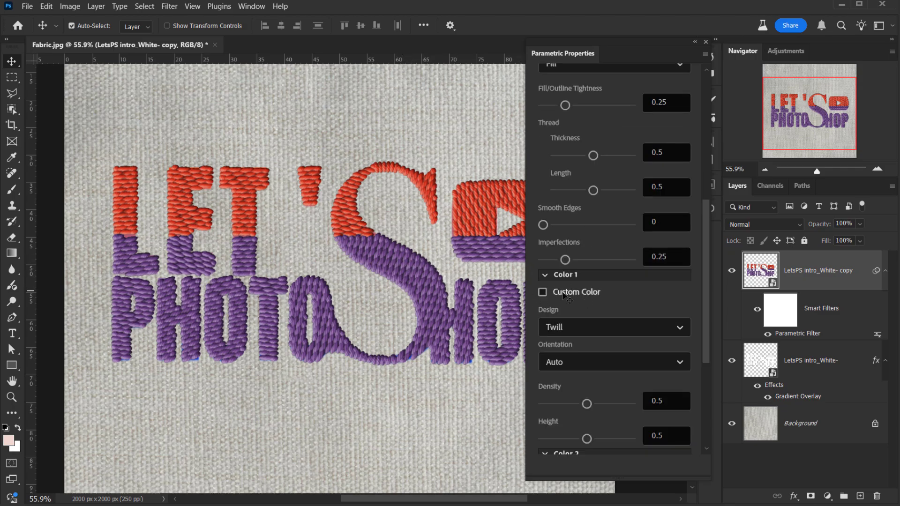
pyautogui.click(563, 293)
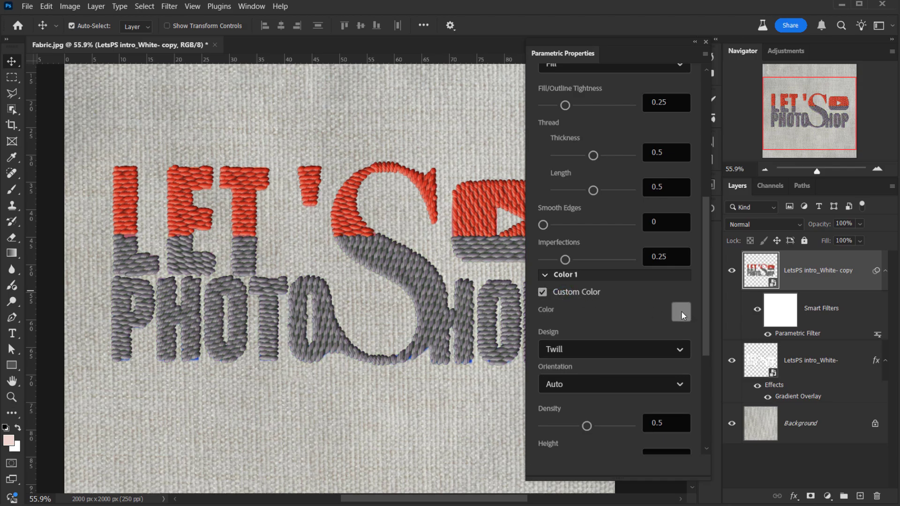
pyautogui.click(682, 312)
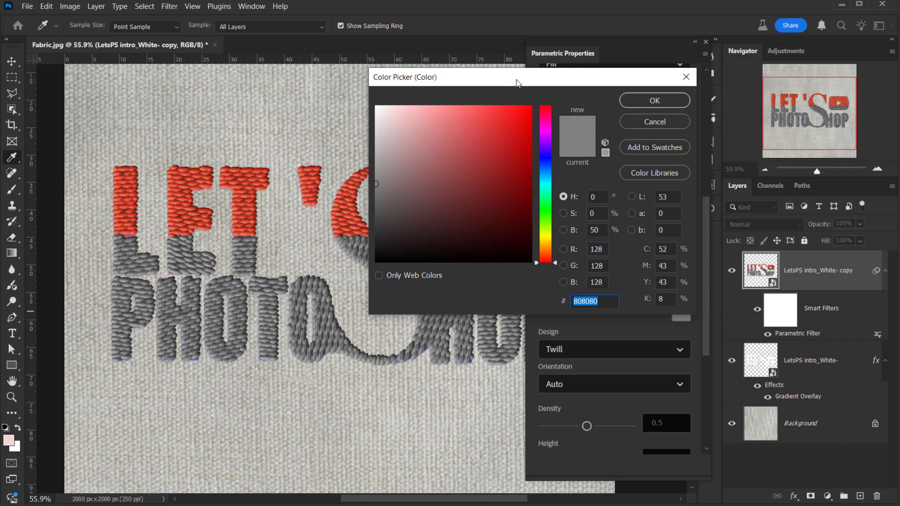
pyautogui.moveTo(517, 83); pyautogui.dragTo(681, 96)
pyautogui.click(712, 178)
pyautogui.click(629, 201)
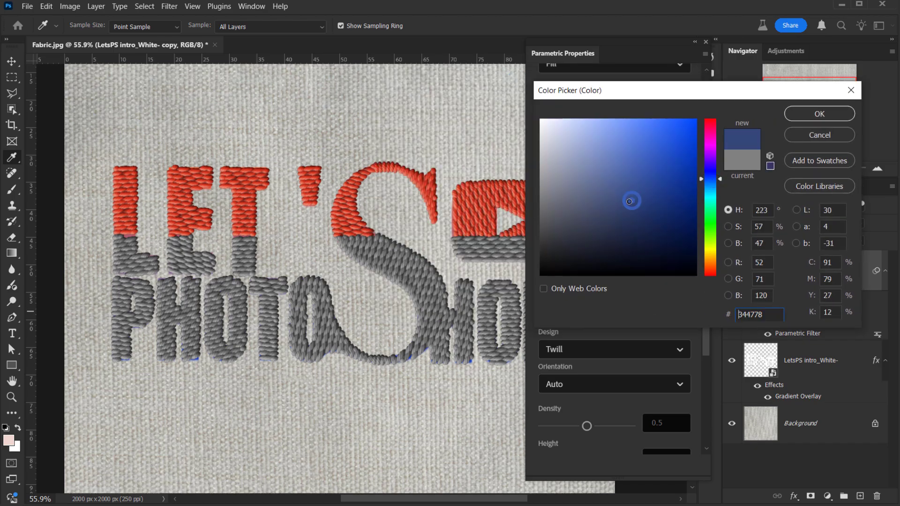
pyautogui.click(820, 114)
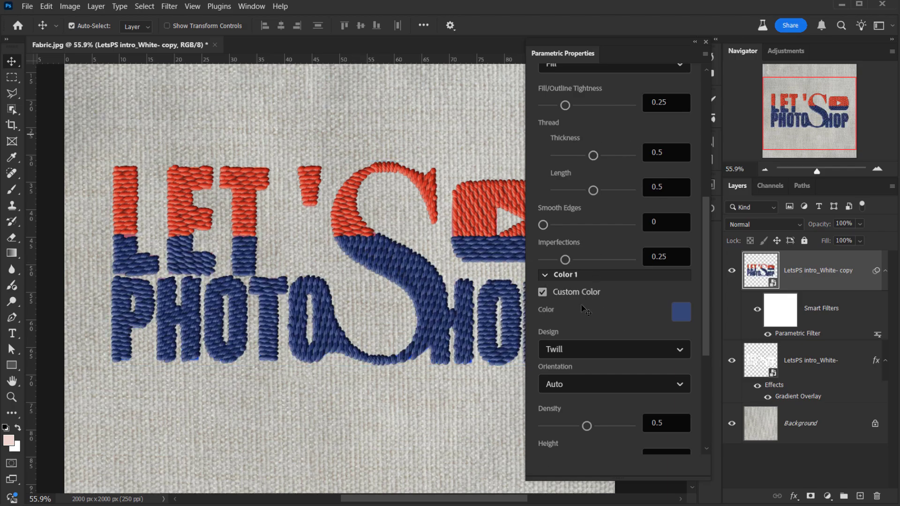
pyautogui.click(544, 275)
pyautogui.click(545, 290)
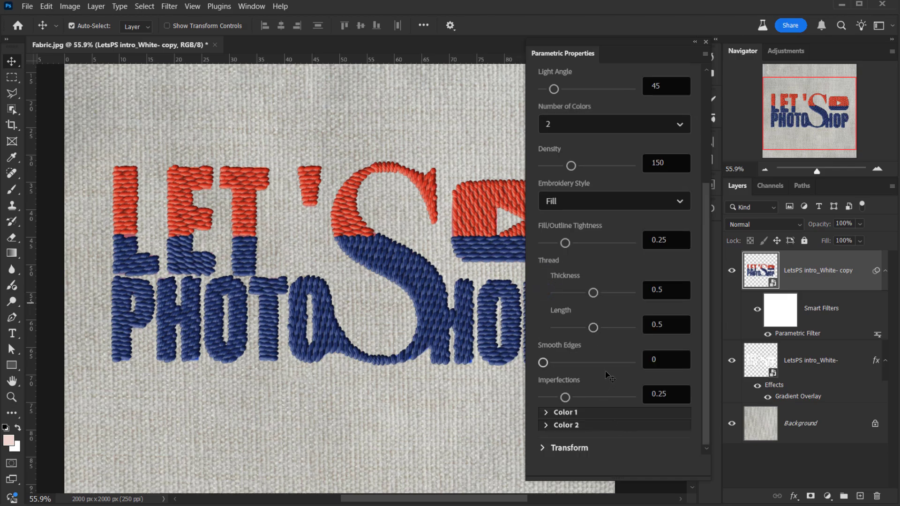
# - Adjust the embroidery Density slider, trying lower values before settling at 181
pyautogui.scroll(1, 608, 375)
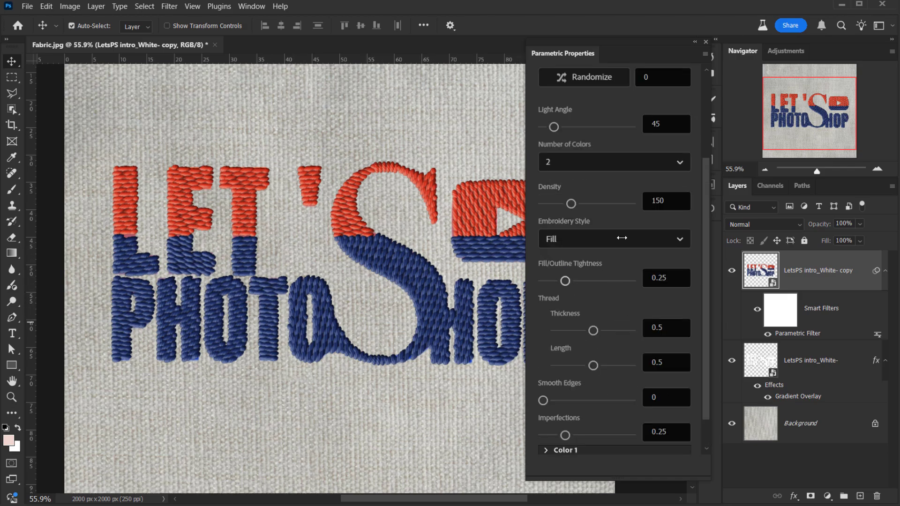
pyautogui.scroll(-1, 628, 324)
pyautogui.scroll(3, 667, 271)
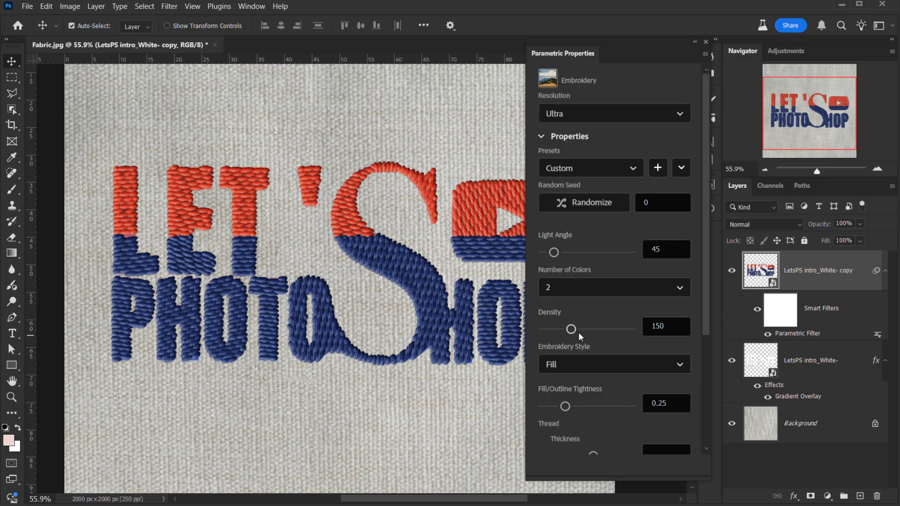
pyautogui.moveTo(572, 328); pyautogui.dragTo(544, 328)
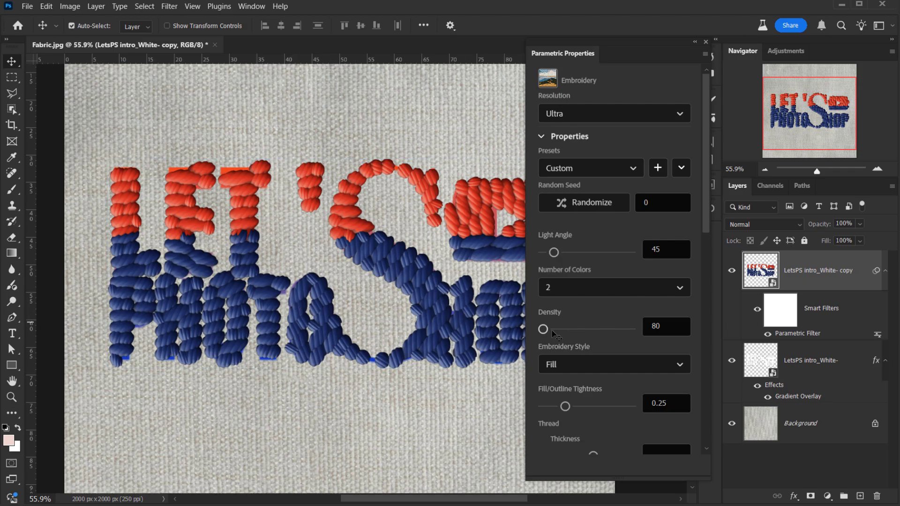
pyautogui.moveTo(548, 330); pyautogui.dragTo(584, 331)
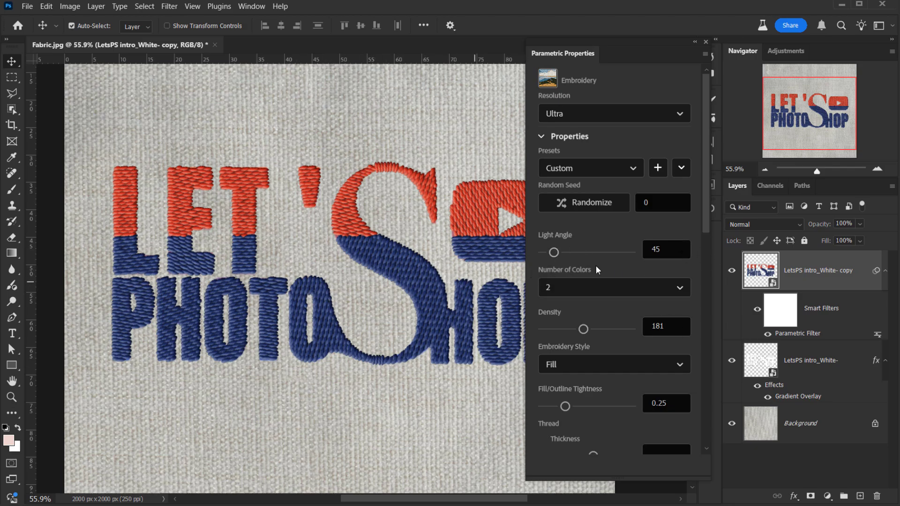
pyautogui.scroll(-2, 617, 353)
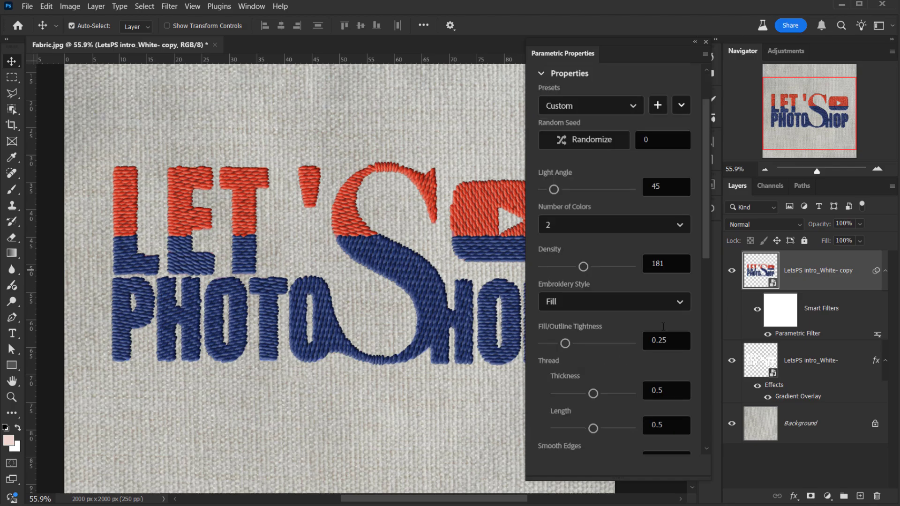
# - Switch the Embroidery Style from Fill to Fill/Outline
pyautogui.click(642, 304)
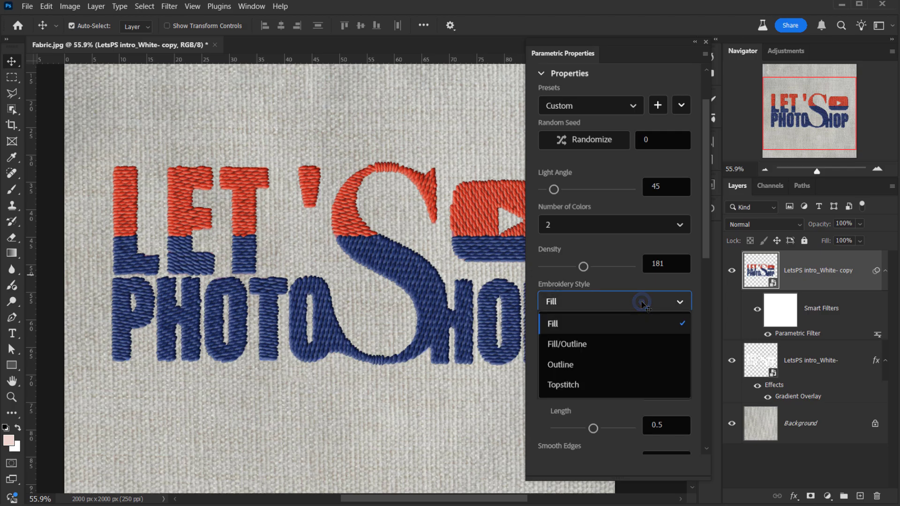
pyautogui.click(572, 346)
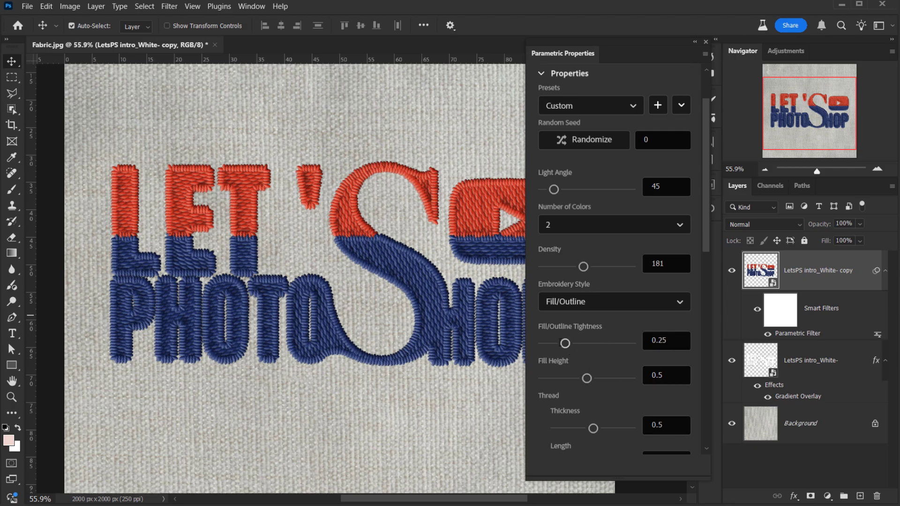
pyautogui.scroll(-2, 591, 331)
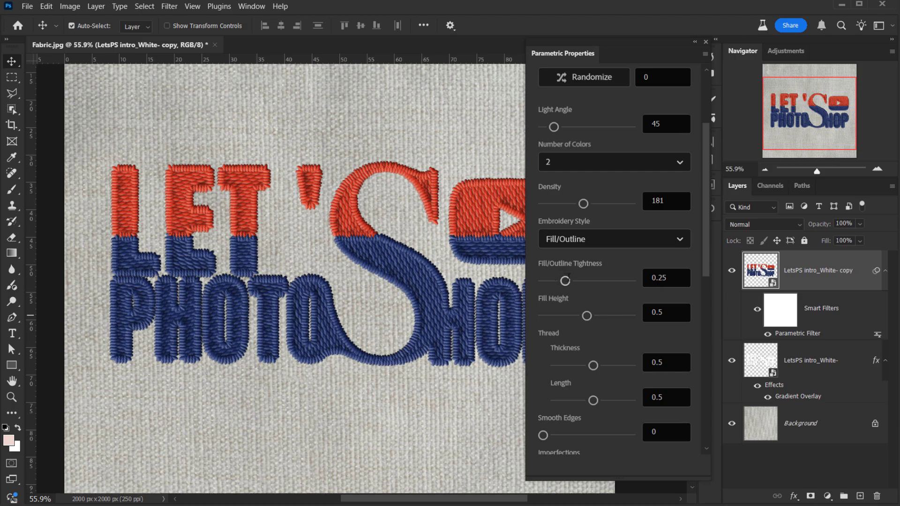
# - Try lowering Fill/Outline tightness, then undo and reapply Fill/Outline with tightness kept at 0.25
pyautogui.moveTo(565, 282); pyautogui.dragTo(553, 281)
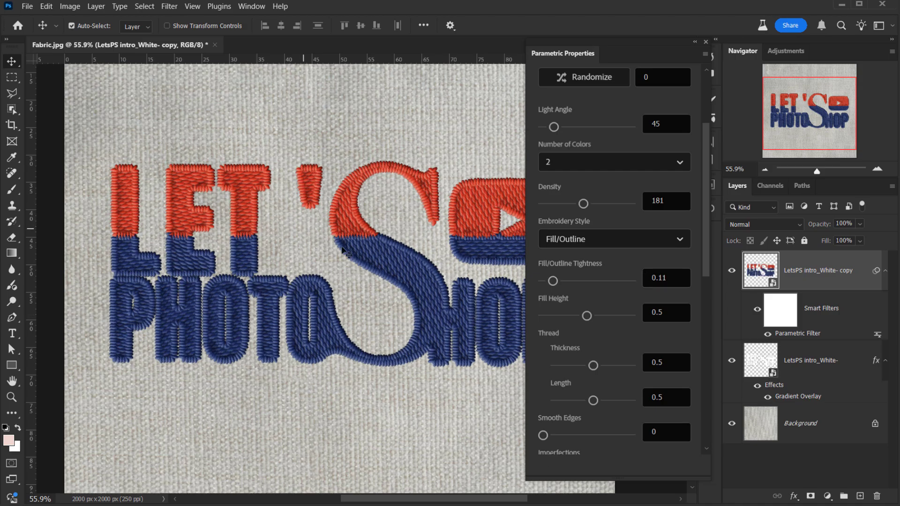
pyautogui.hotkey('ctrl', 'z')
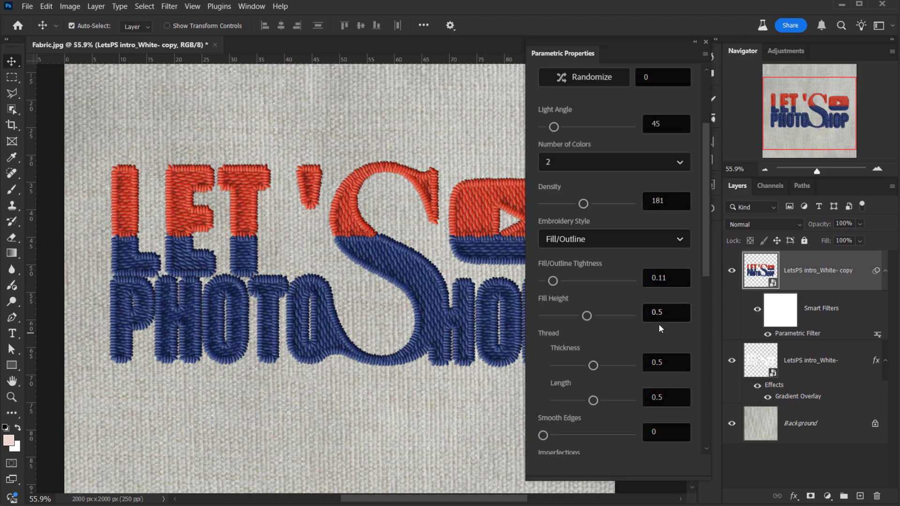
pyautogui.hotkey('ctrl', 'z')
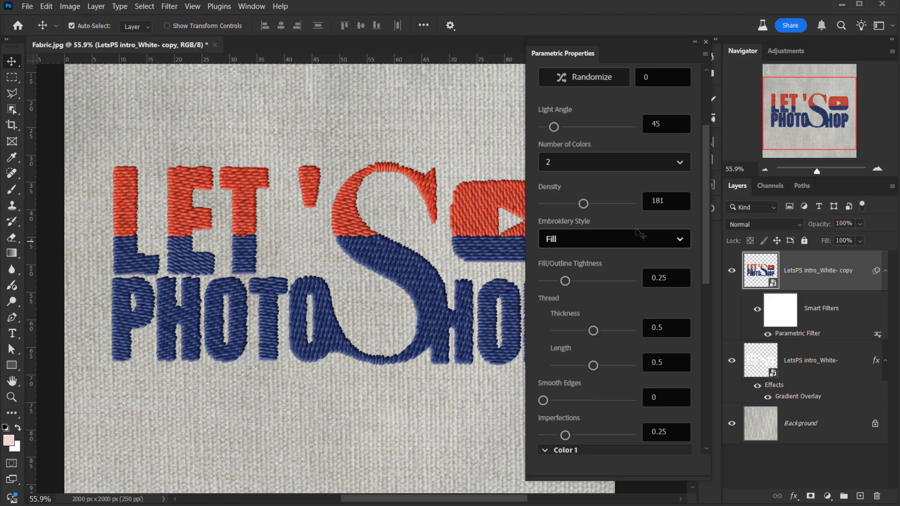
pyautogui.click(599, 238)
pyautogui.click(585, 284)
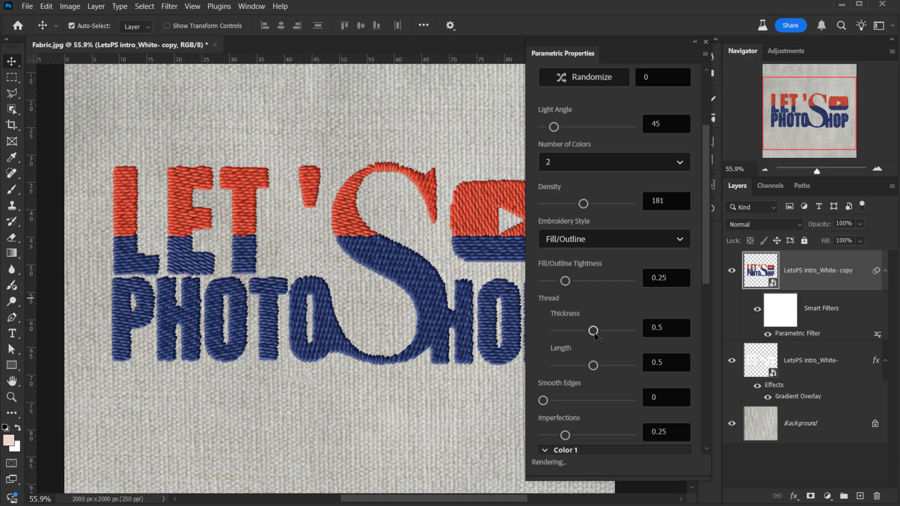
# - Lower the embroidery Fill Height to 0.38 and Thread Thickness to 0.3
pyautogui.scroll(-2, 612, 345)
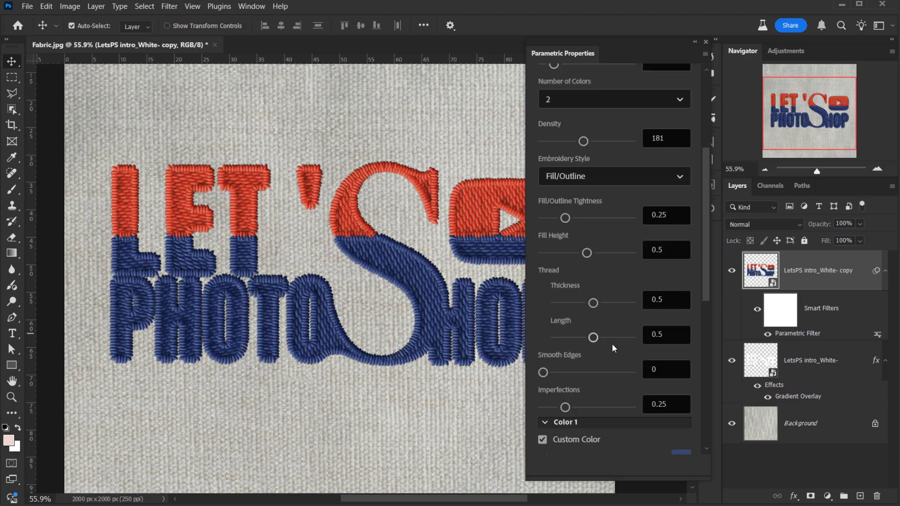
pyautogui.scroll(-2, 613, 348)
pyautogui.scroll(4, 612, 345)
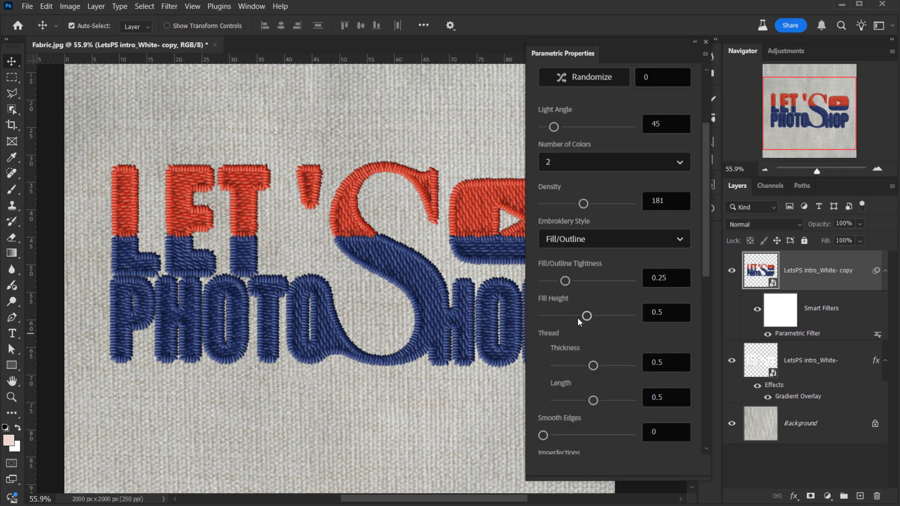
pyautogui.moveTo(591, 314); pyautogui.dragTo(577, 316)
pyautogui.scroll(-2, 573, 370)
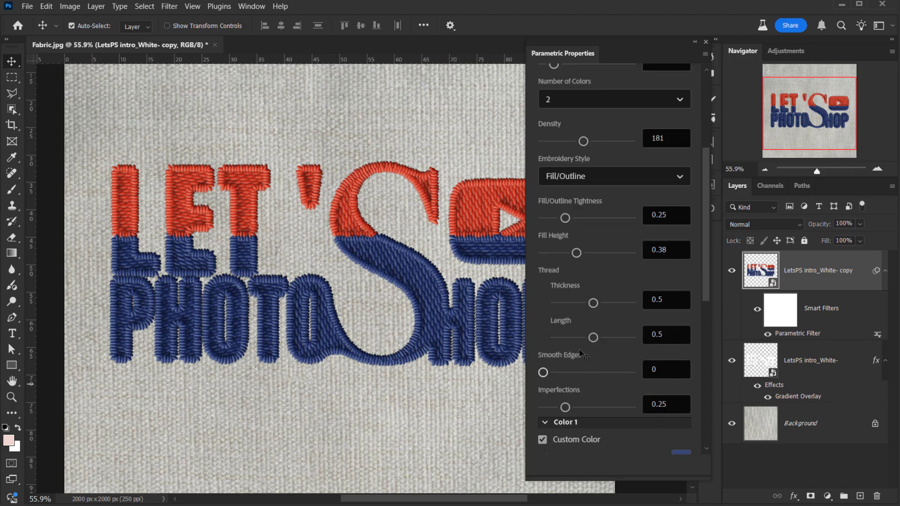
pyautogui.moveTo(594, 305); pyautogui.dragTo(578, 304)
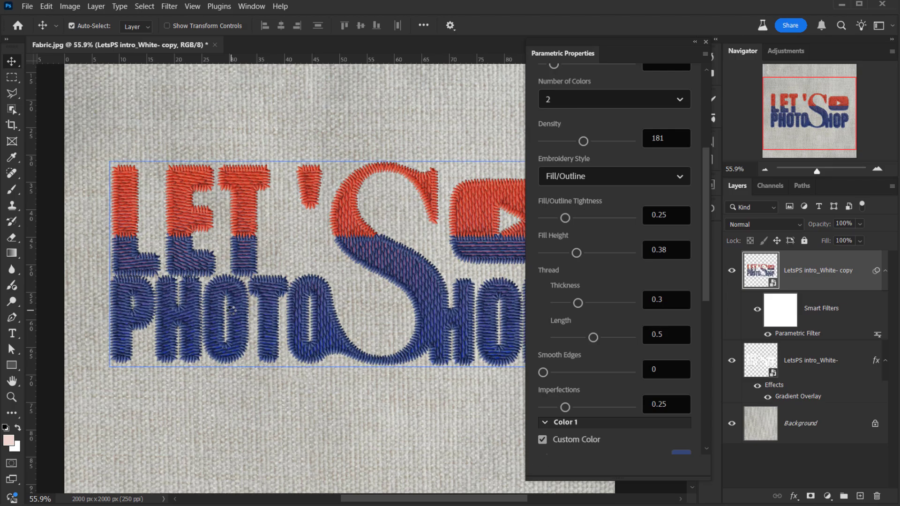
# - Raise the embroidery Thread Thickness back up to 0.4
pyautogui.moveTo(578, 303); pyautogui.dragTo(585, 303)
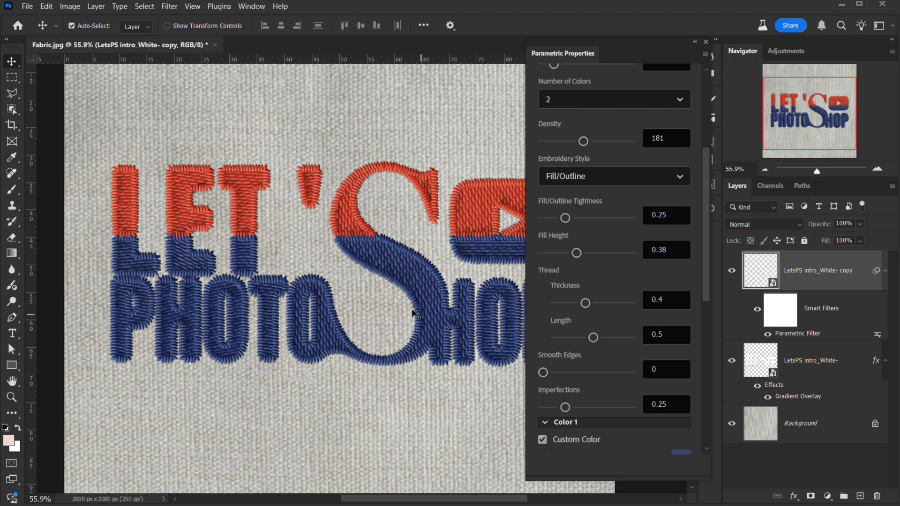
pyautogui.scroll(-2, 615, 394)
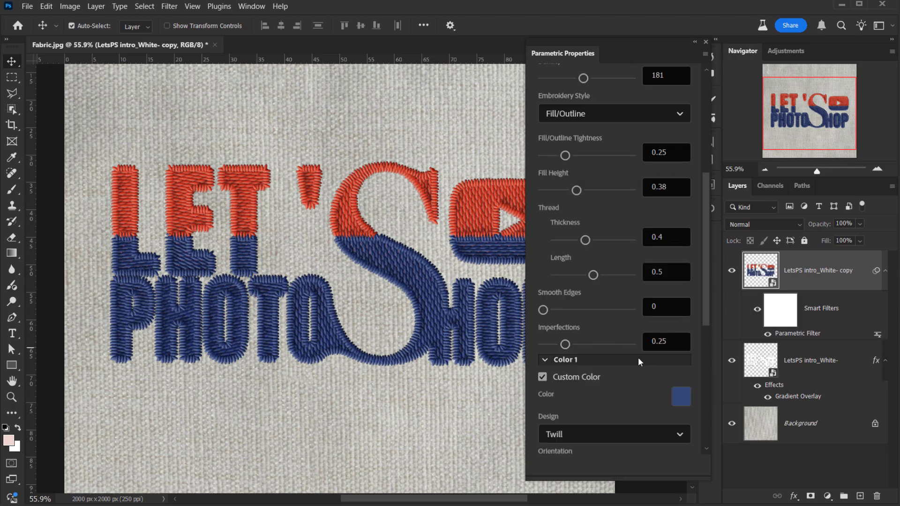
pyautogui.scroll(4, 646, 285)
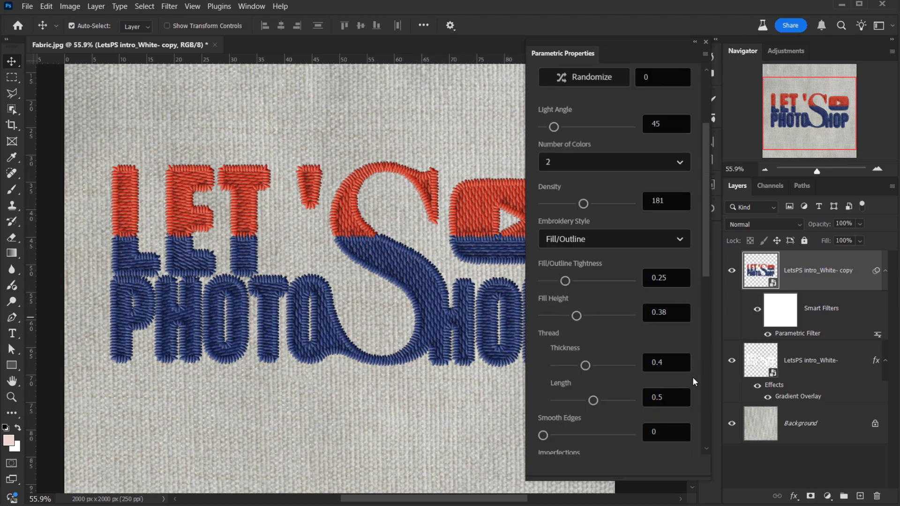
pyautogui.scroll(-2, 611, 386)
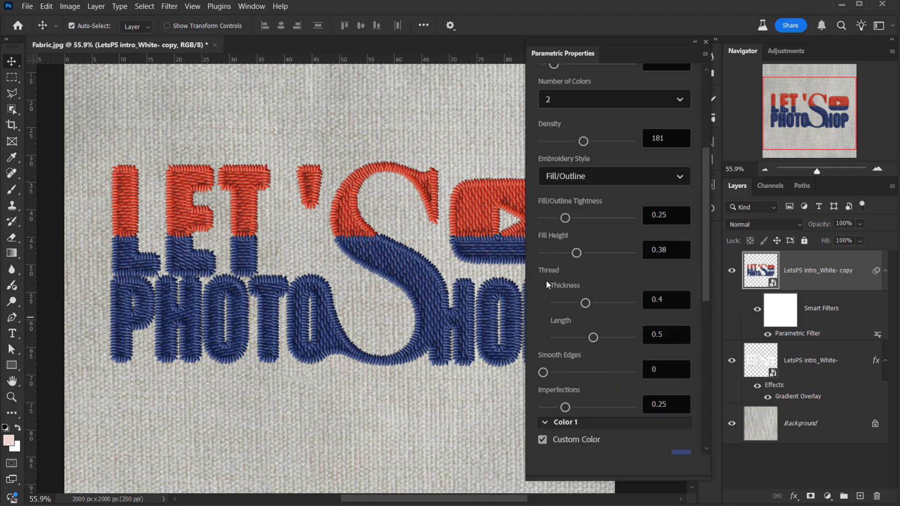
# - Compare the original LetsPS intro_White- layer with the embroidered copy, ending on the copy
pyautogui.click(436, 289)
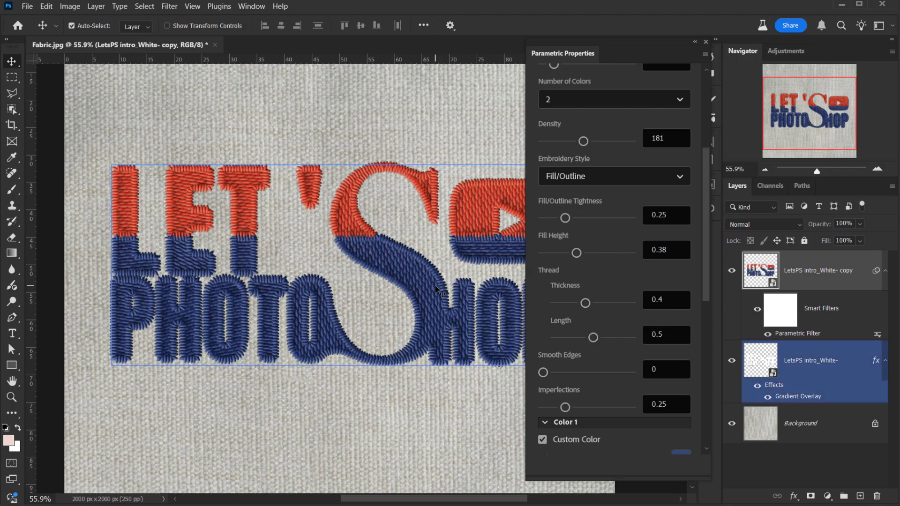
pyautogui.click(336, 243)
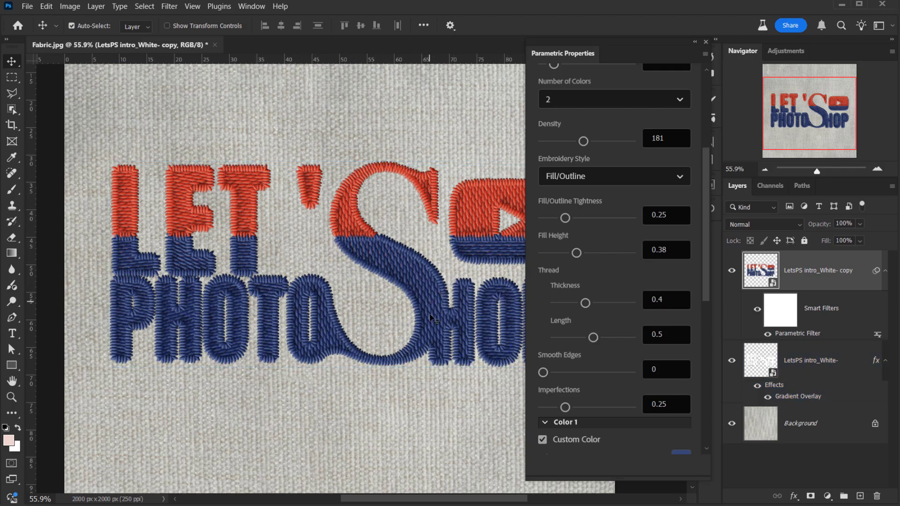
pyautogui.scroll(-2, 603, 360)
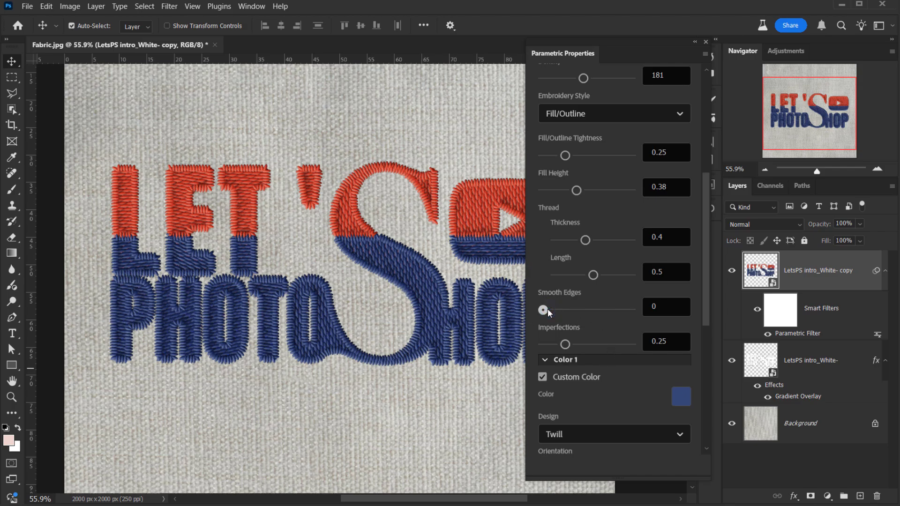
# - Raise the embroidery's Smooth Edges value from 0 to 0.1
pyautogui.moveTo(548, 308); pyautogui.dragTo(556, 309)
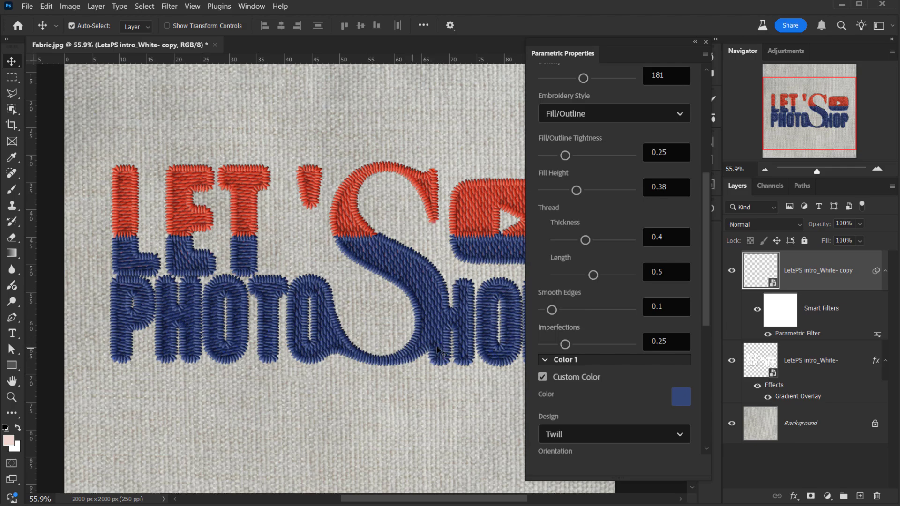
pyautogui.scroll(-3, 653, 296)
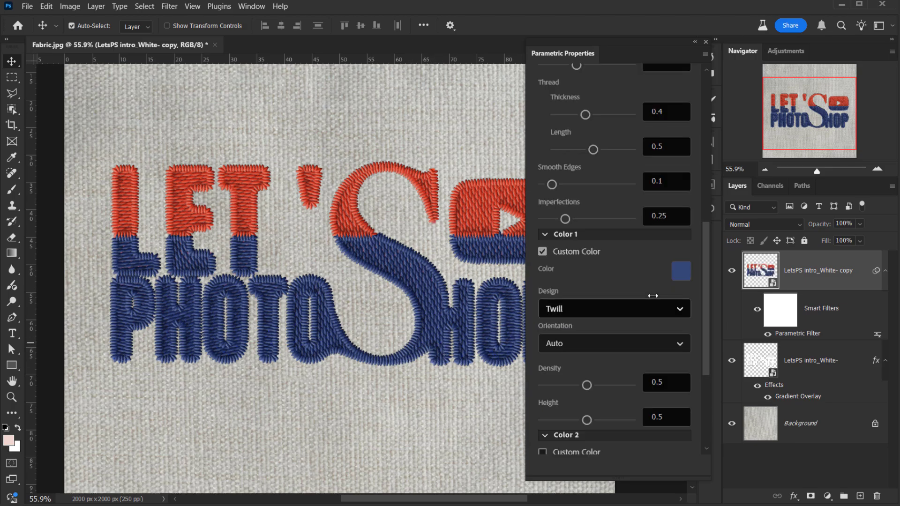
pyautogui.scroll(-2, 648, 295)
pyautogui.scroll(10, 638, 272)
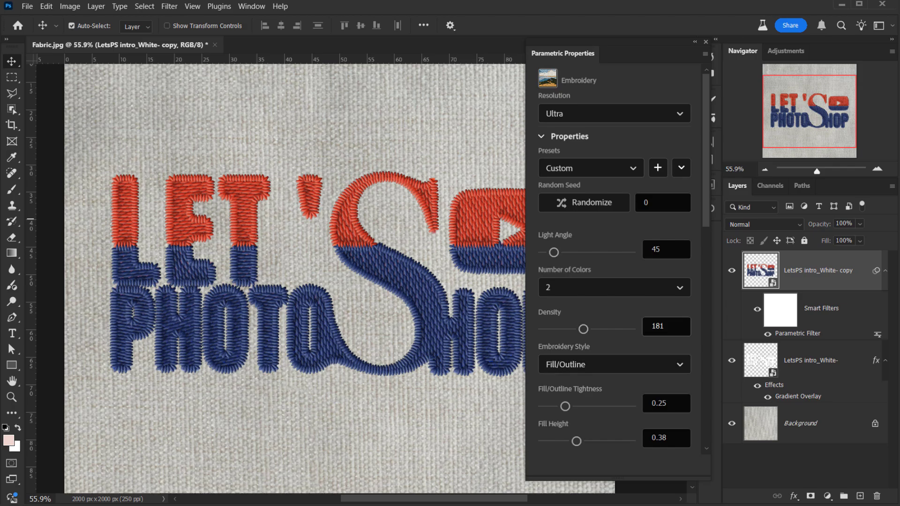
# - Save the current embroidery settings as the preset 'Stitch 1' and check it in the Presets list
pyautogui.scroll(-3, 633, 358)
pyautogui.scroll(3, 650, 338)
pyautogui.click(660, 168)
pyautogui.click(340, 209)
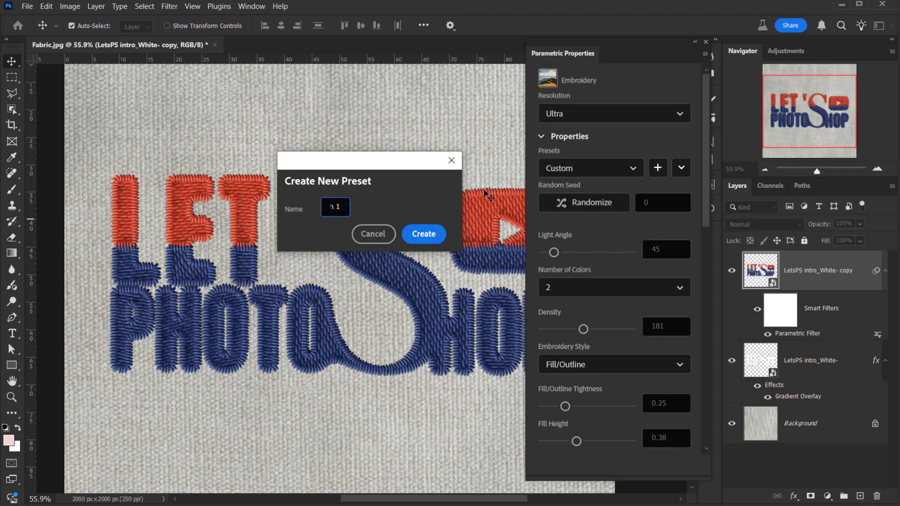
pyautogui.click(425, 233)
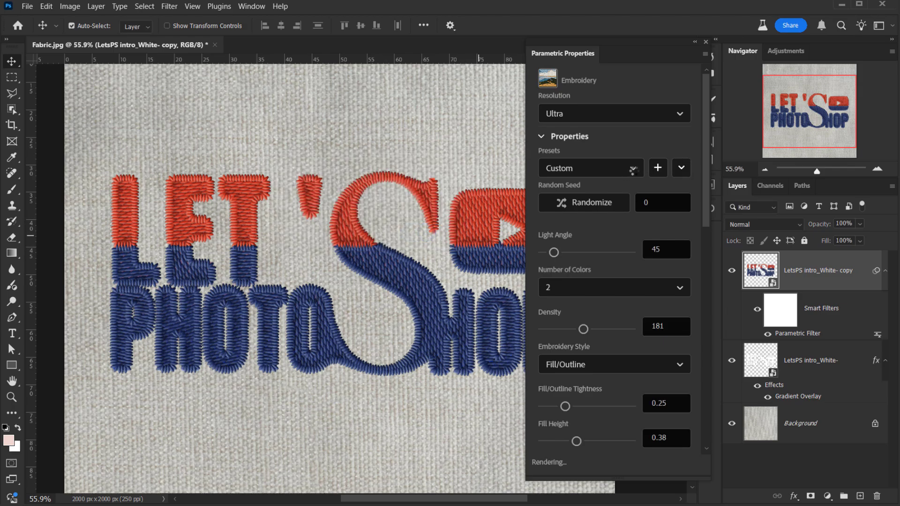
pyautogui.click(619, 167)
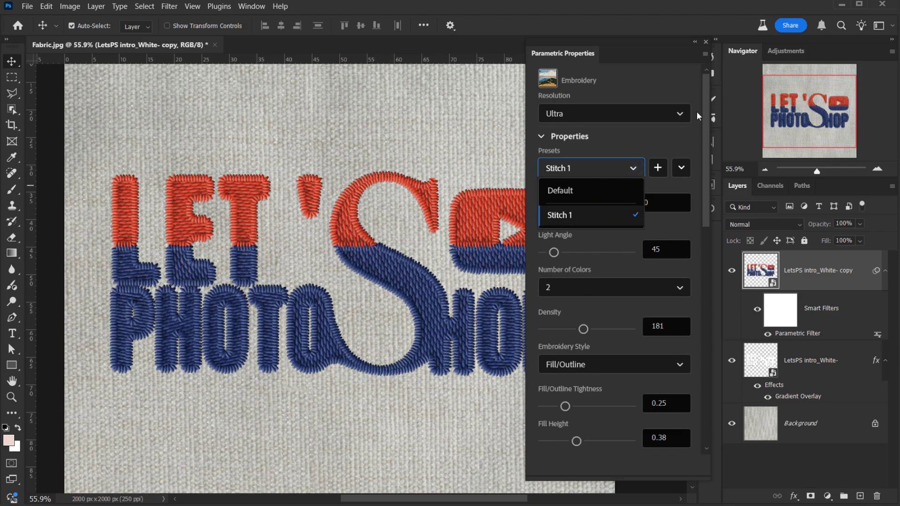
# - Hide the lower gradient LetsPS intro_White- layer and reselect the embroidered copy
pyautogui.click(693, 46)
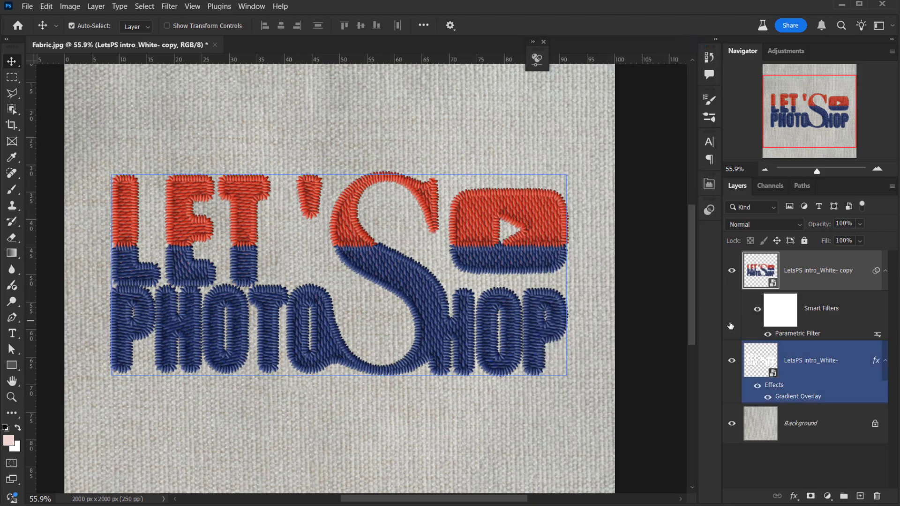
pyautogui.scroll(3, 478, 295)
pyautogui.scroll(-3, 477, 296)
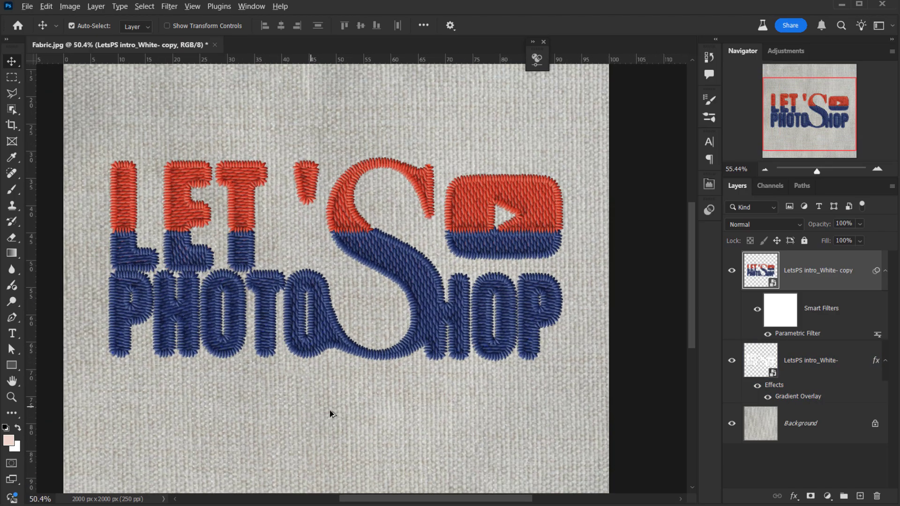
pyautogui.scroll(2, 395, 384)
pyautogui.scroll(-2, 400, 375)
pyautogui.click(792, 370)
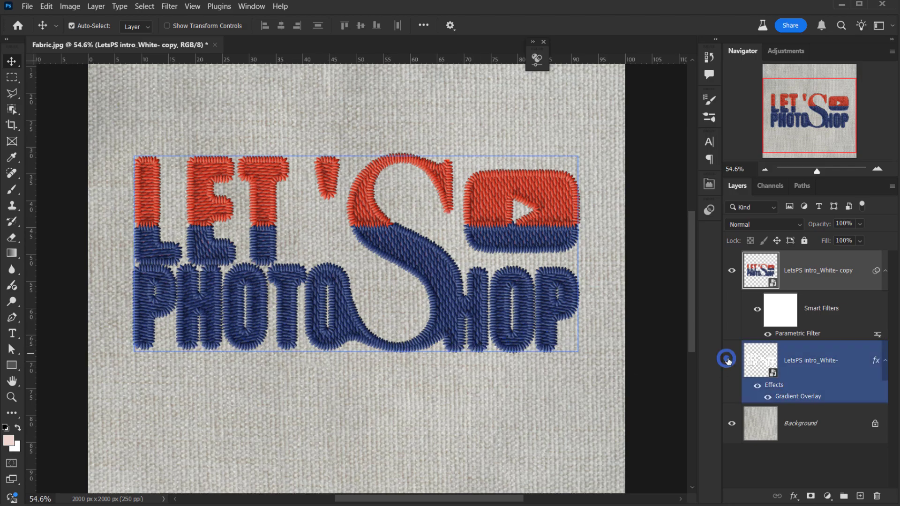
pyautogui.click(731, 360)
pyautogui.click(792, 273)
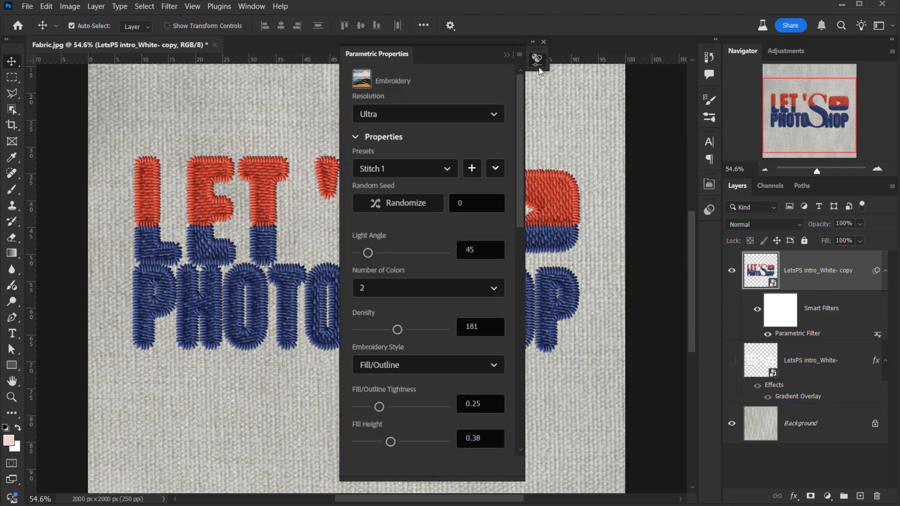
pyautogui.moveTo(540, 68); pyautogui.dragTo(711, 230)
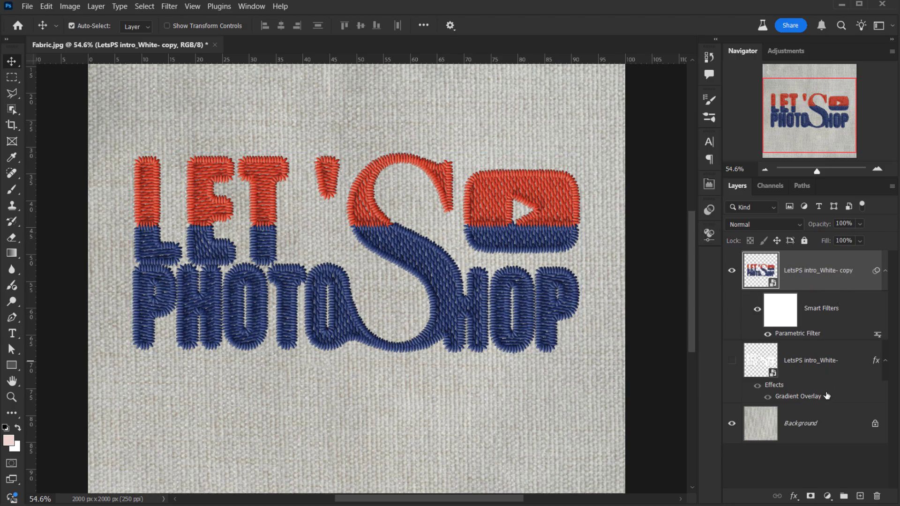
# - Add a Drop Shadow to the copy: 90° angle, 1 px distance, 2 px size, 72% opacity
pyautogui.click(796, 495)
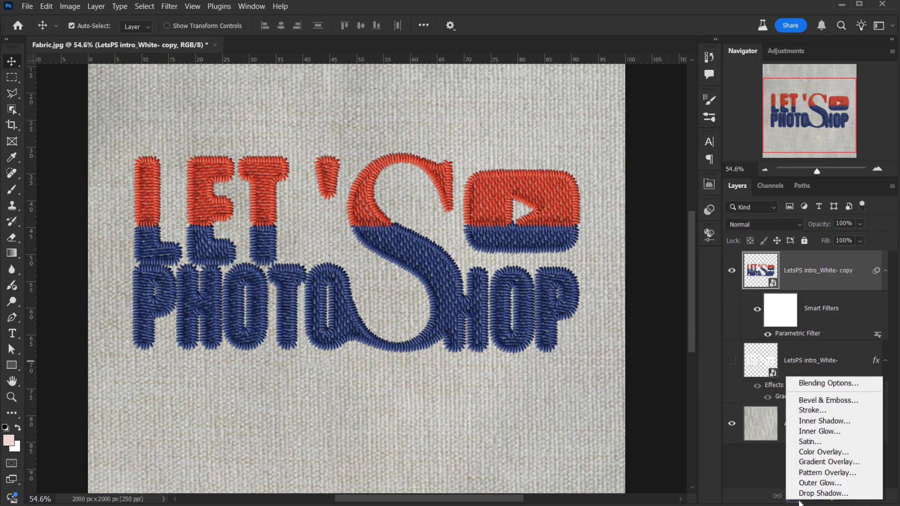
pyautogui.click(828, 385)
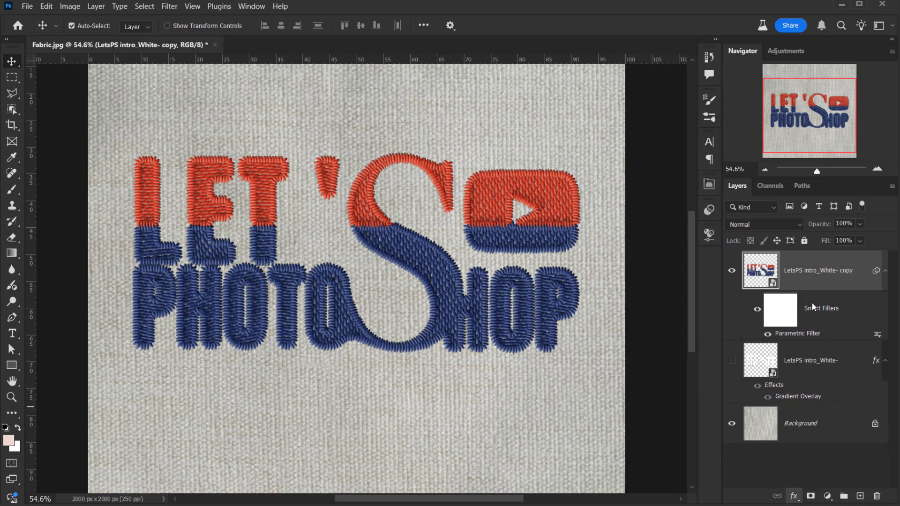
pyautogui.click(470, 345)
pyautogui.moveTo(607, 97); pyautogui.dragTo(677, 97)
pyautogui.moveTo(393, 304); pyautogui.dragTo(392, 307)
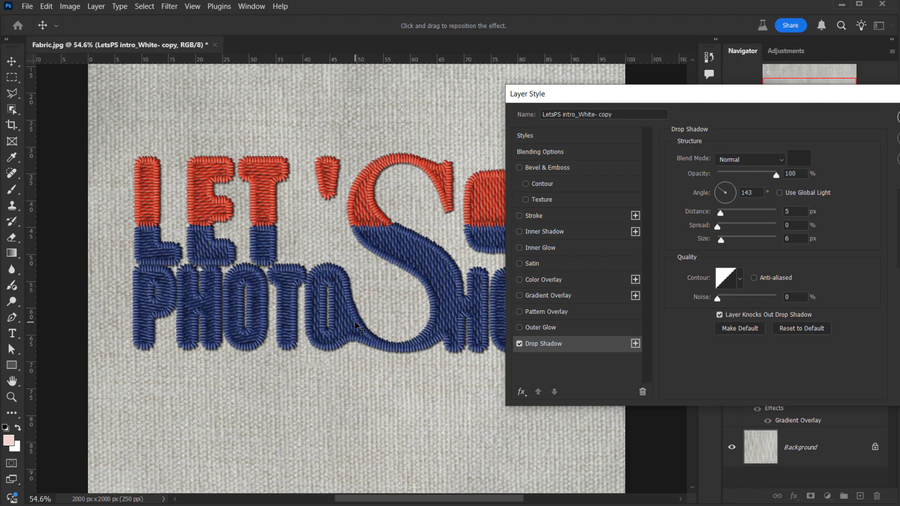
pyautogui.moveTo(356, 325); pyautogui.dragTo(354, 324)
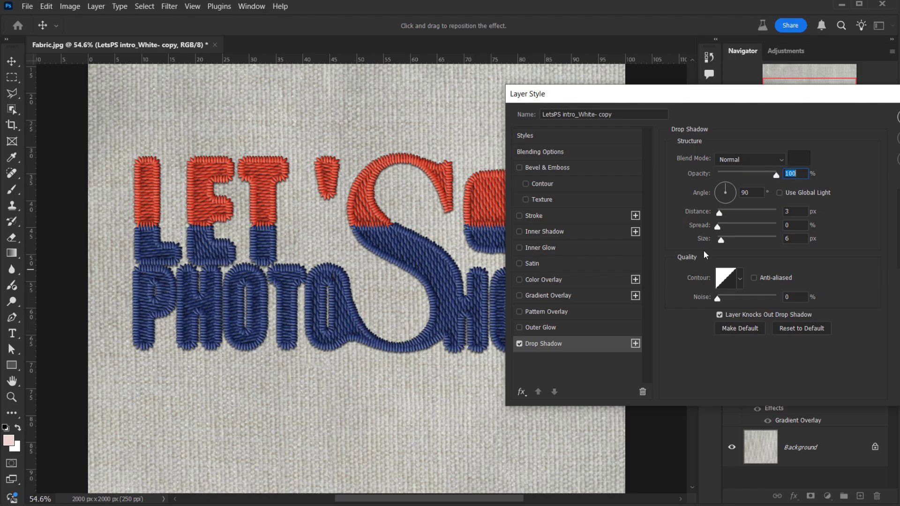
pyautogui.moveTo(721, 240); pyautogui.dragTo(718, 213)
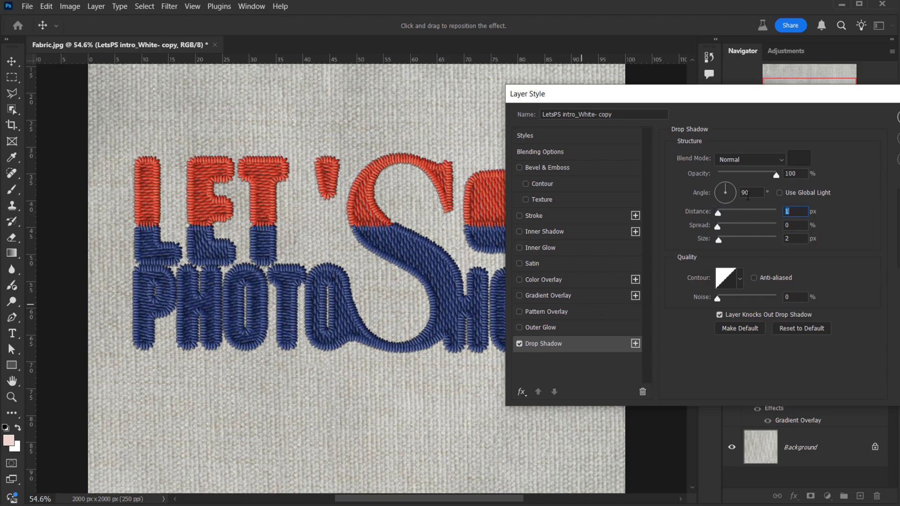
pyautogui.click(741, 192)
pyautogui.moveTo(834, 94); pyautogui.dragTo(791, 96)
pyautogui.click(874, 180)
pyautogui.click(874, 180)
pyautogui.moveTo(734, 177); pyautogui.dragTo(720, 182)
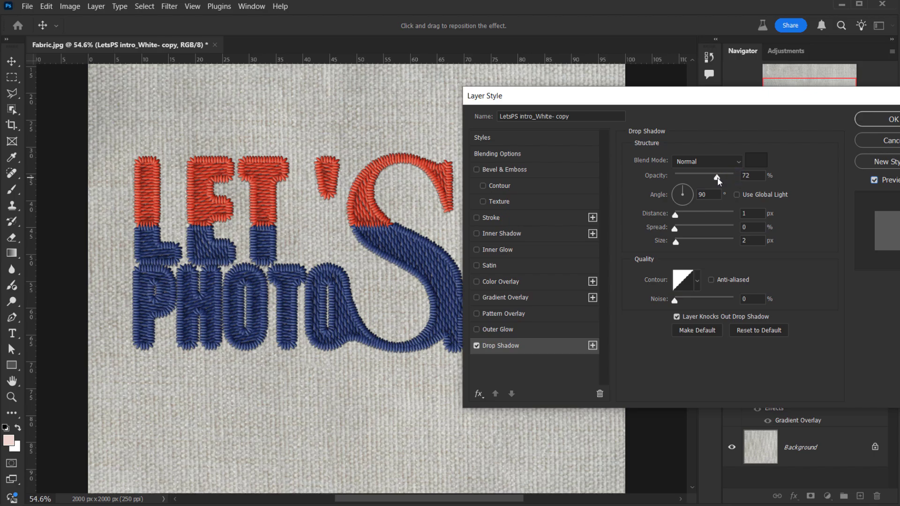
# - Apply the drop shadow and show the gradient logo layer beneath the embroidered copy
pyautogui.click(877, 119)
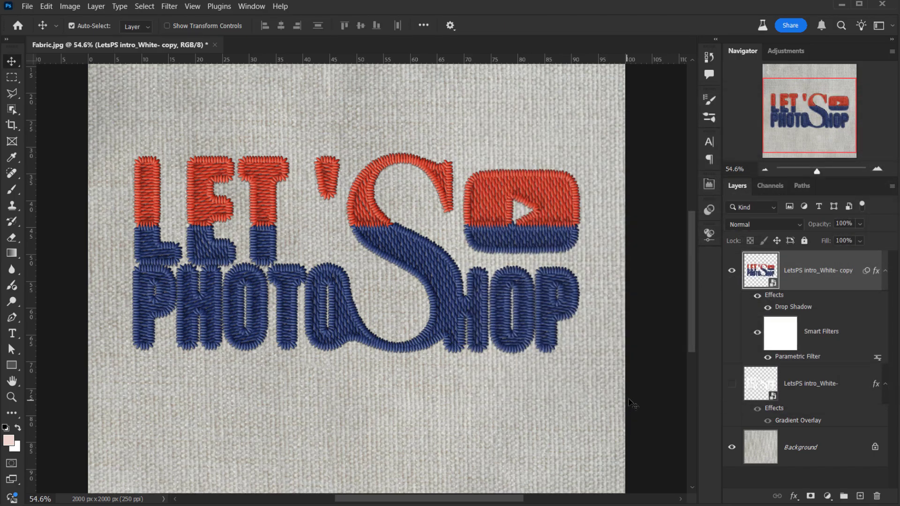
pyautogui.click(679, 74)
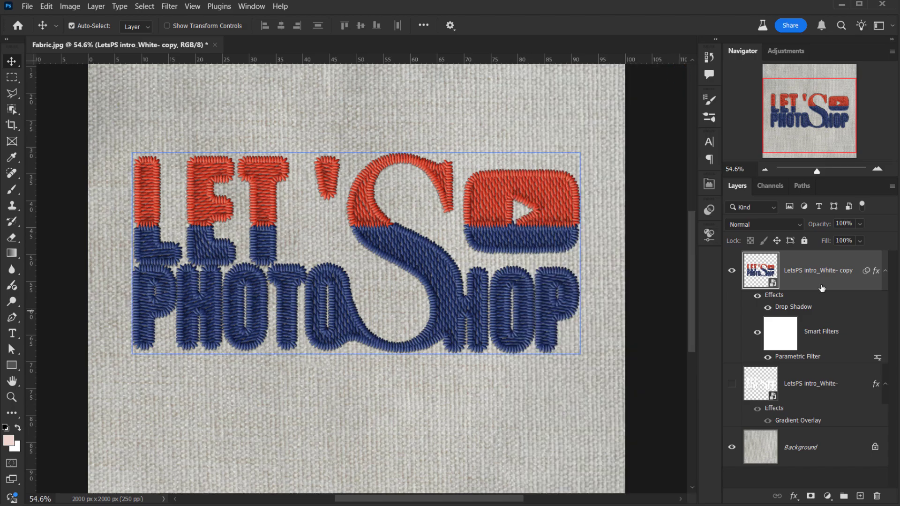
pyautogui.click(731, 383)
pyautogui.click(732, 270)
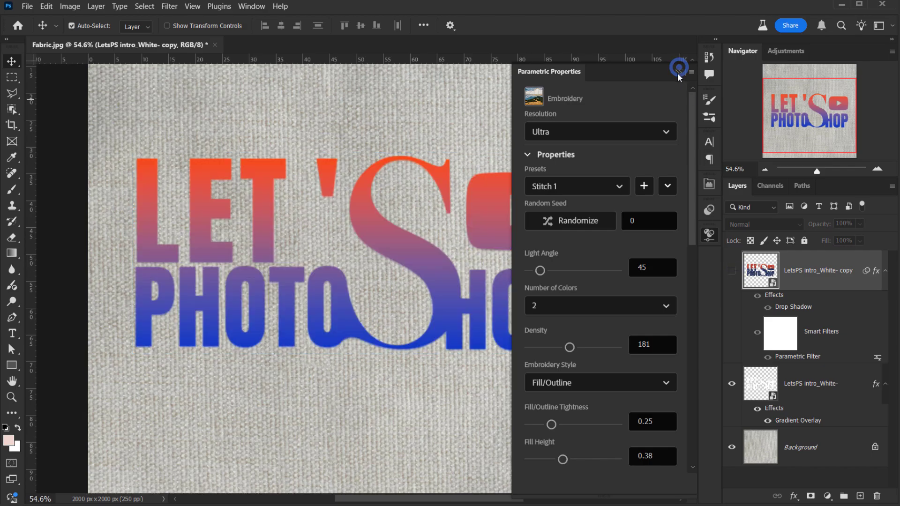
# - Toggle the embroidered copy's visibility to compare, ending with it shown on top
pyautogui.click(680, 71)
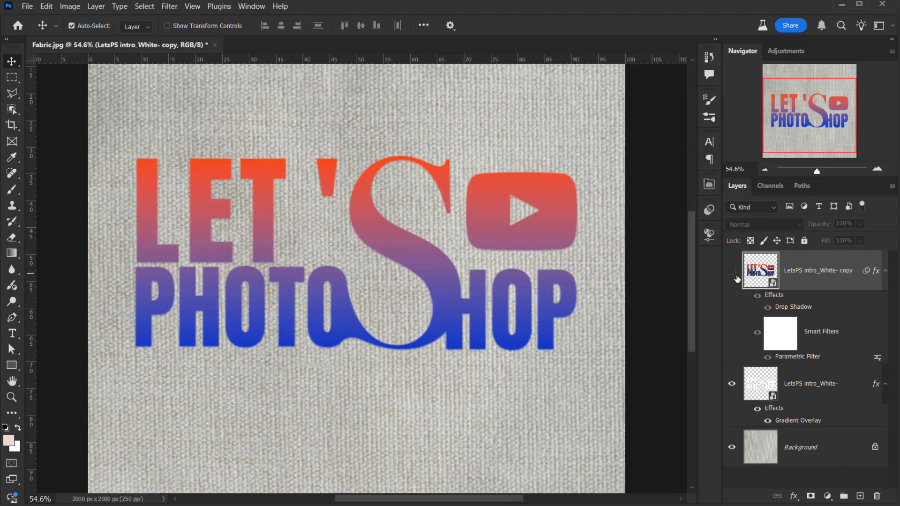
pyautogui.click(732, 271)
pyautogui.click(732, 270)
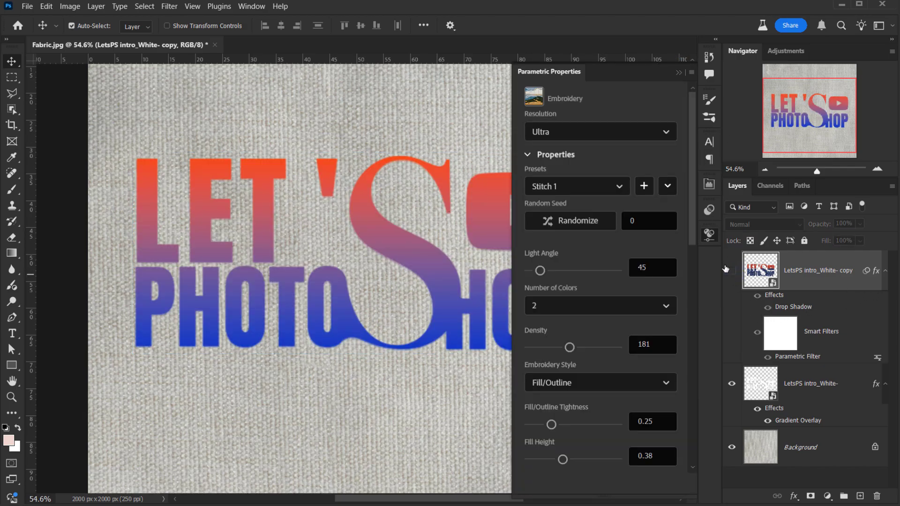
pyautogui.click(680, 75)
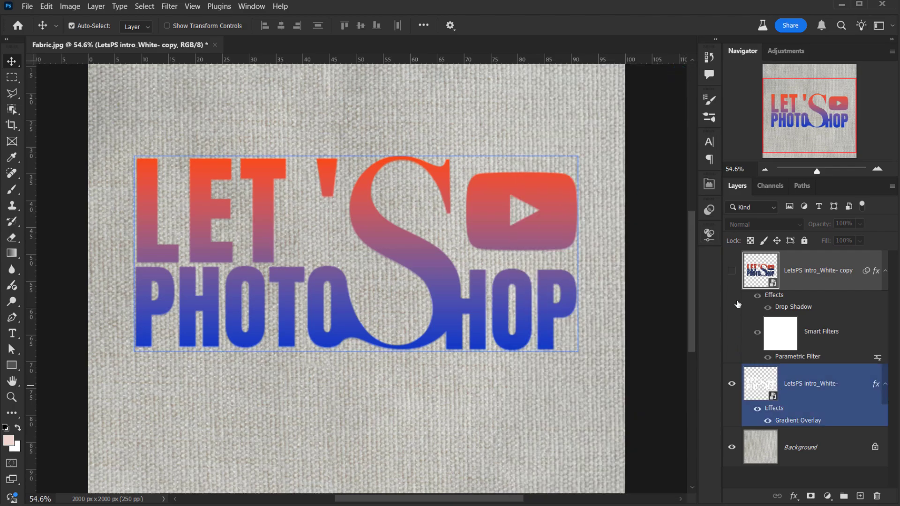
pyautogui.click(731, 272)
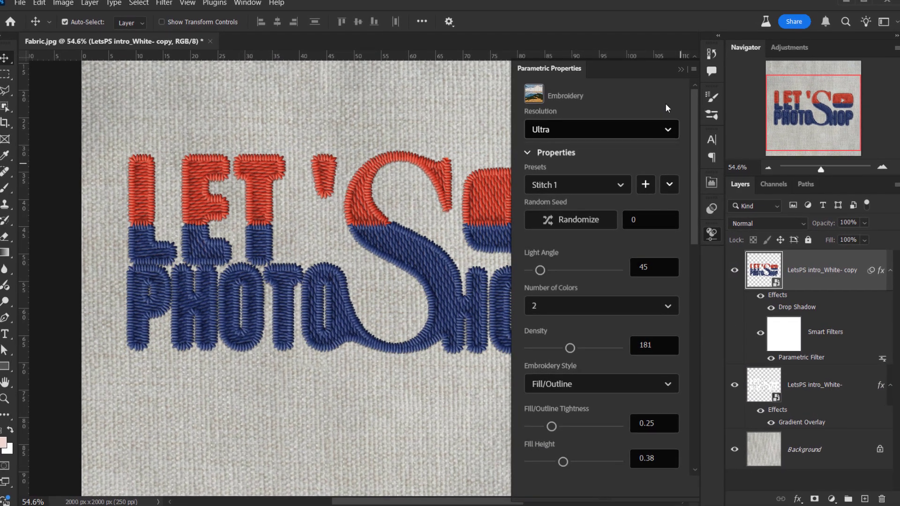